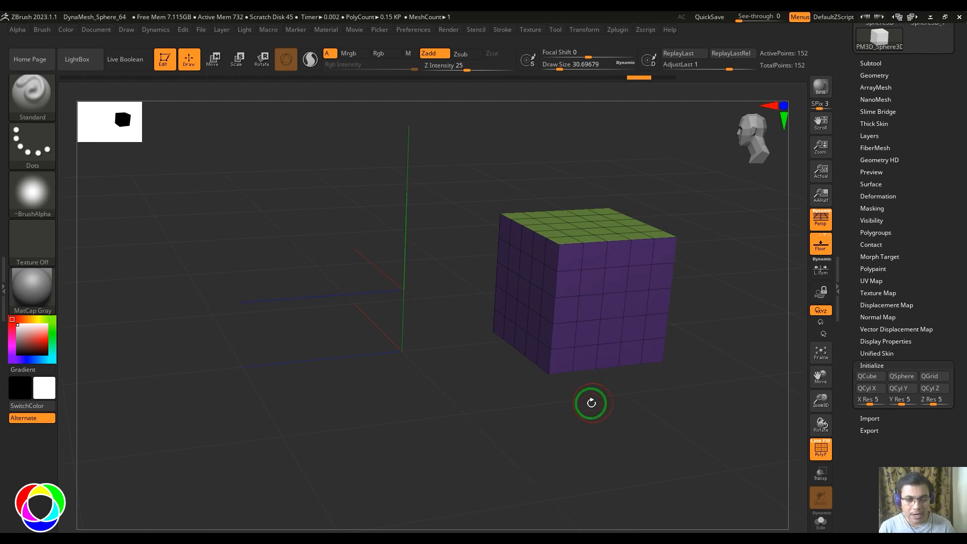
Move the cube a short distance along the Z axis, farther from the floor grid's origin
{"action": "left_click", "coordinate": [216, 58]}
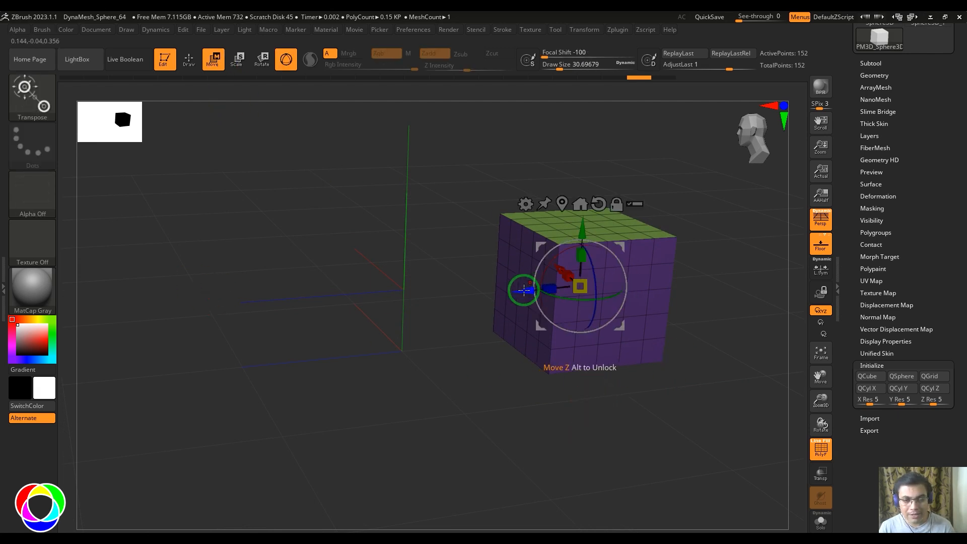
{"action": "left_click_drag", "start_coordinate": [523, 289], "coordinate": [535, 287]}
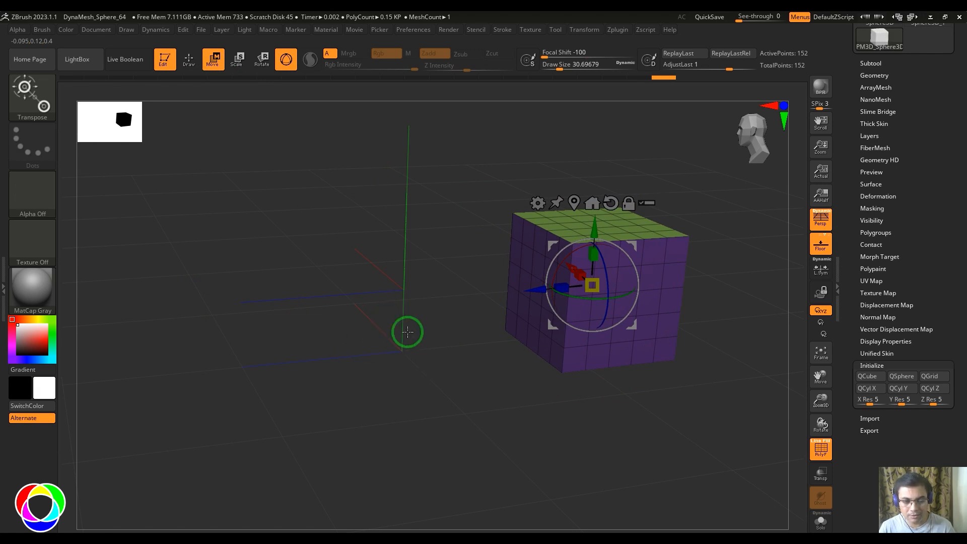
Return to draw mode and make ZModeler the active brush
{"action": "key", "text": "b"}
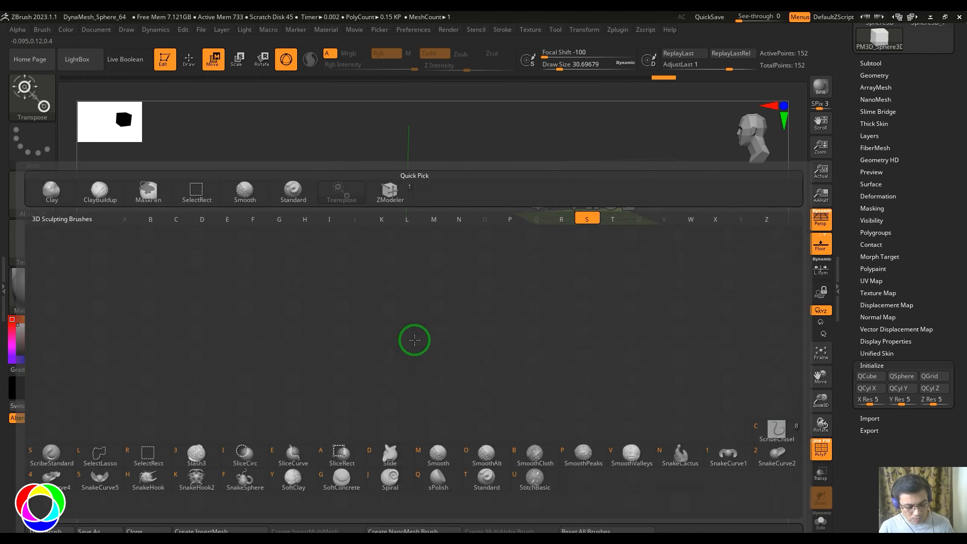
{"action": "key", "text": "s"}
{"action": "key", "text": "t"}
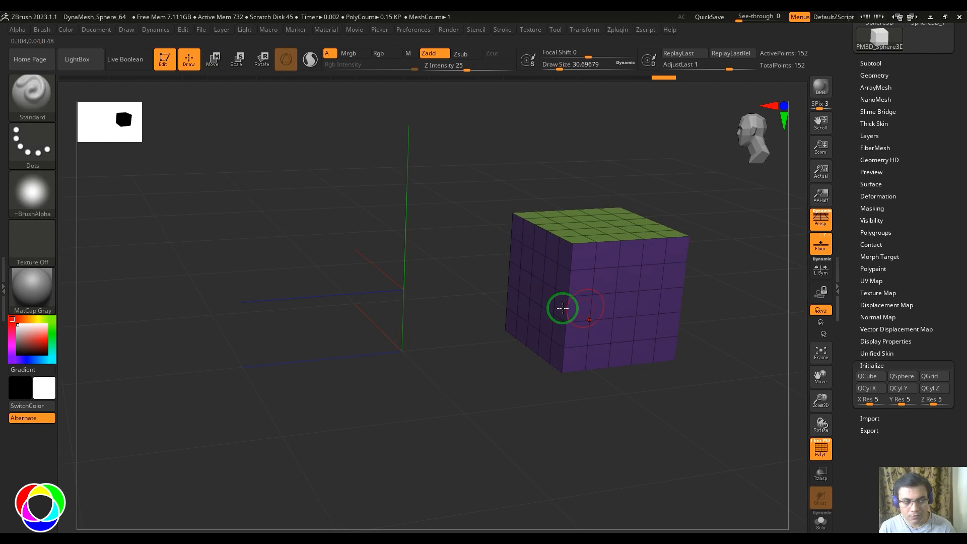
{"action": "left_click", "coordinate": [44, 98]}
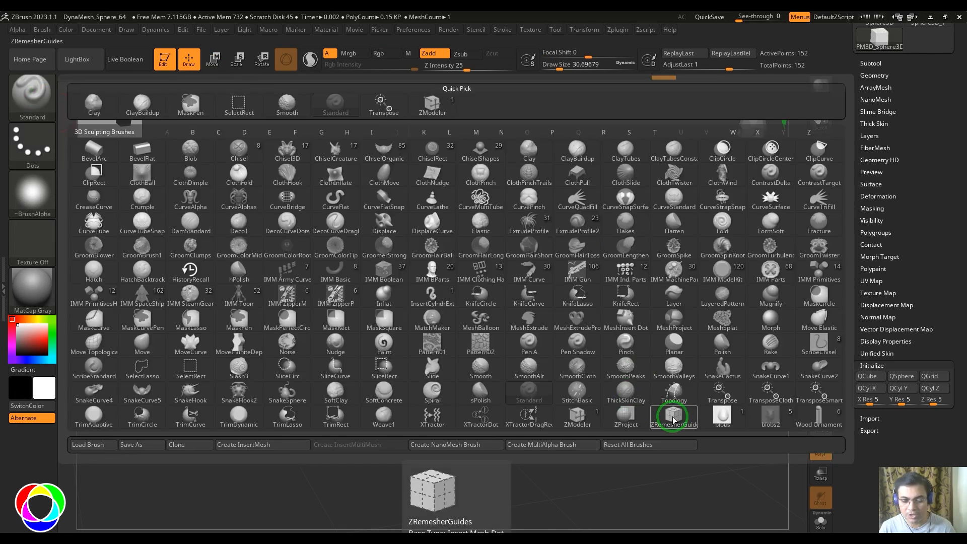
{"action": "left_click", "coordinate": [590, 419]}
{"action": "key", "text": "b"}
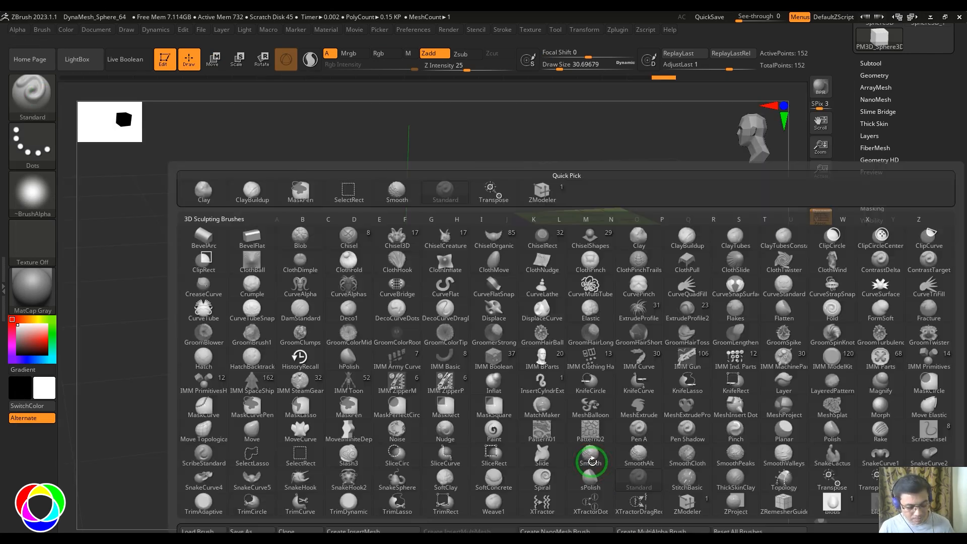
{"action": "key", "text": "z"}
{"action": "key", "text": "m"}
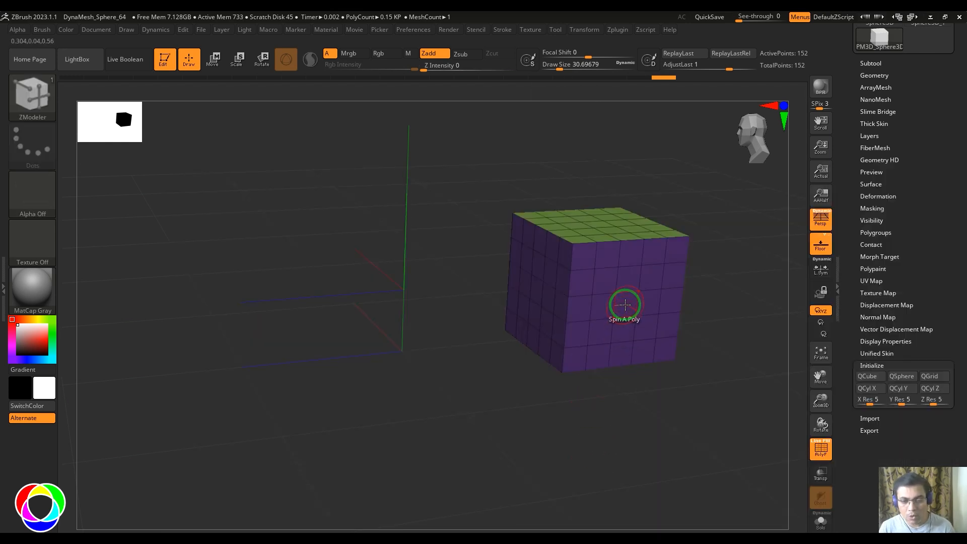
Configure the ZModeler polygon action as Spin with target A Single Poly, Mesh Center and No Alignment
{"action": "key", "text": "space"}
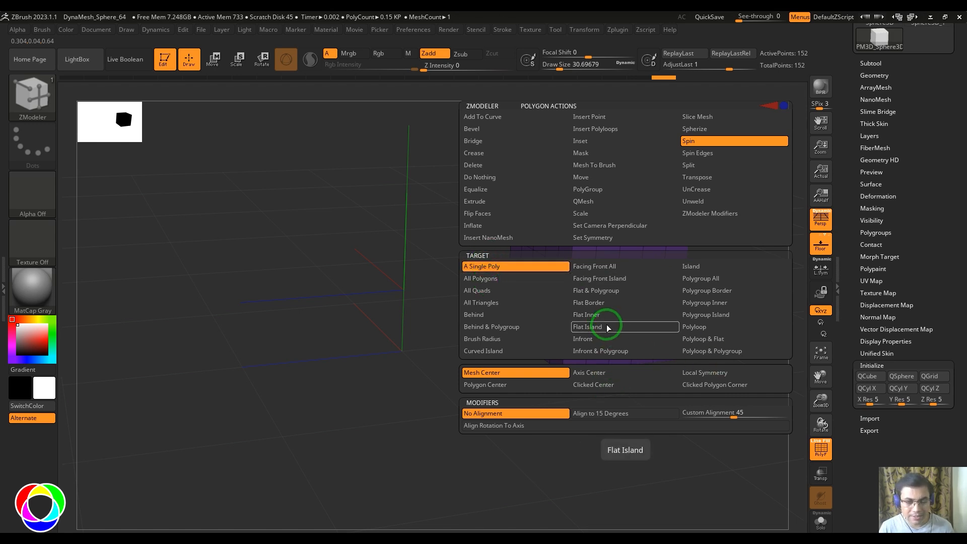
{"action": "key", "text": "space"}
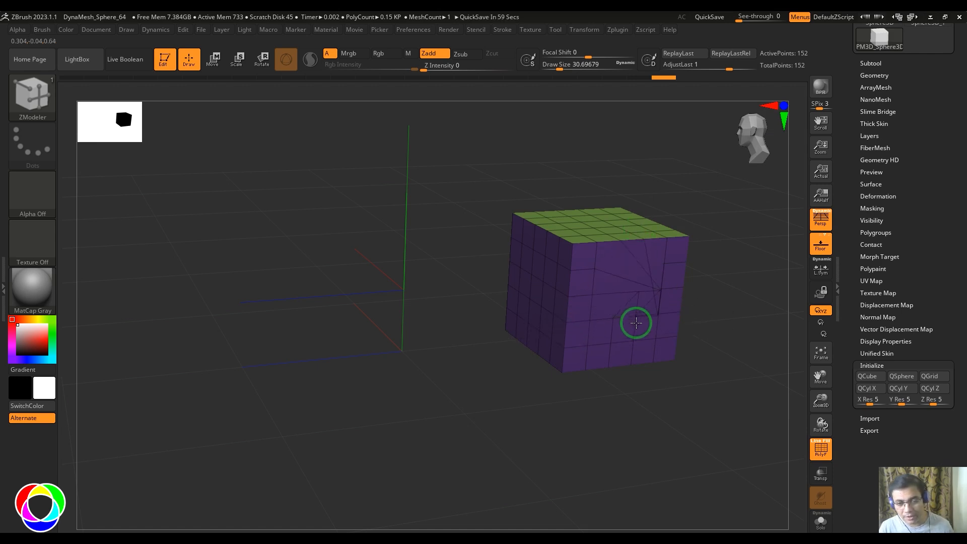
{"action": "key", "text": "space"}
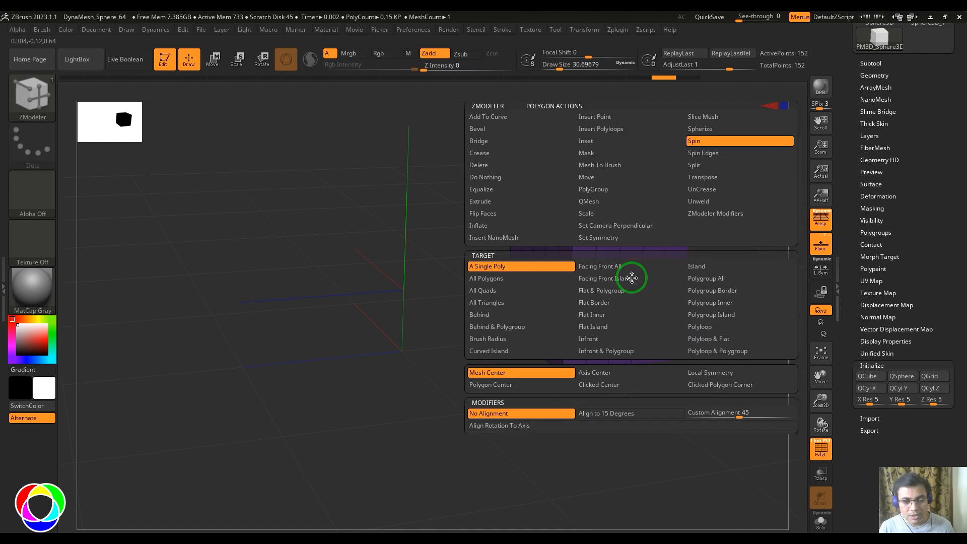
{"action": "left_click", "coordinate": [500, 373]}
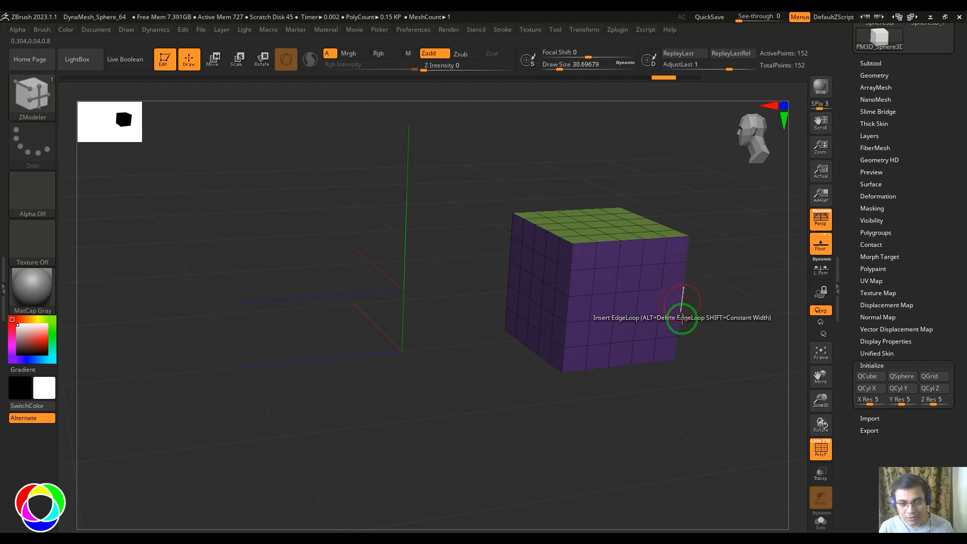
Try spinning single polys on the cube's purple front face about the mesh center and undo each spin
{"action": "left_click_drag", "start_coordinate": [665, 411], "coordinate": [608, 454]}
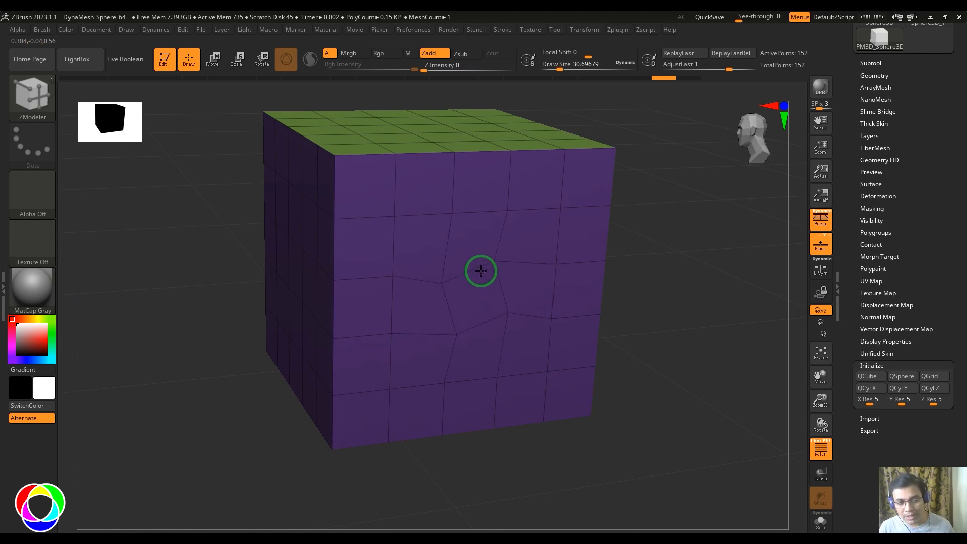
{"action": "key", "text": "ctrl+z"}
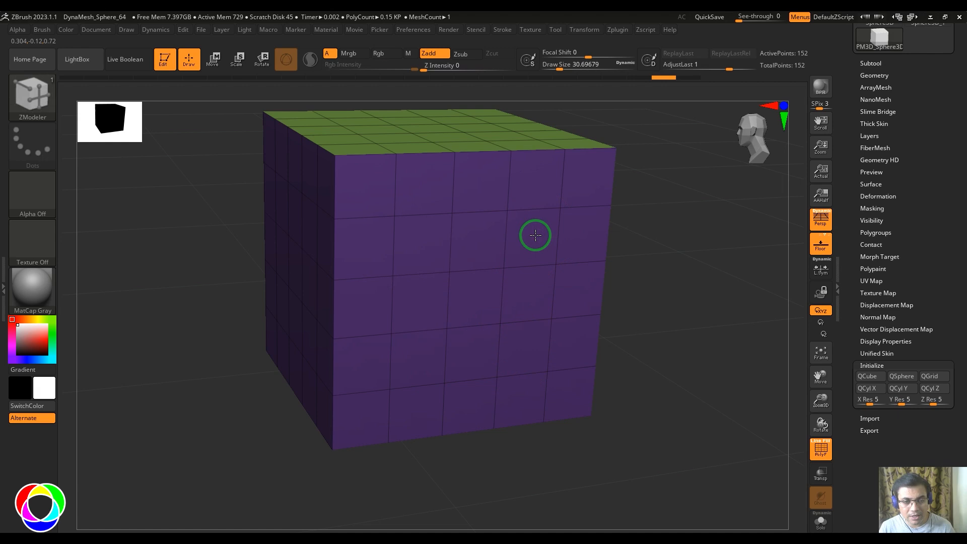
{"action": "left_click_drag", "start_coordinate": [535, 235], "coordinate": [534, 288]}
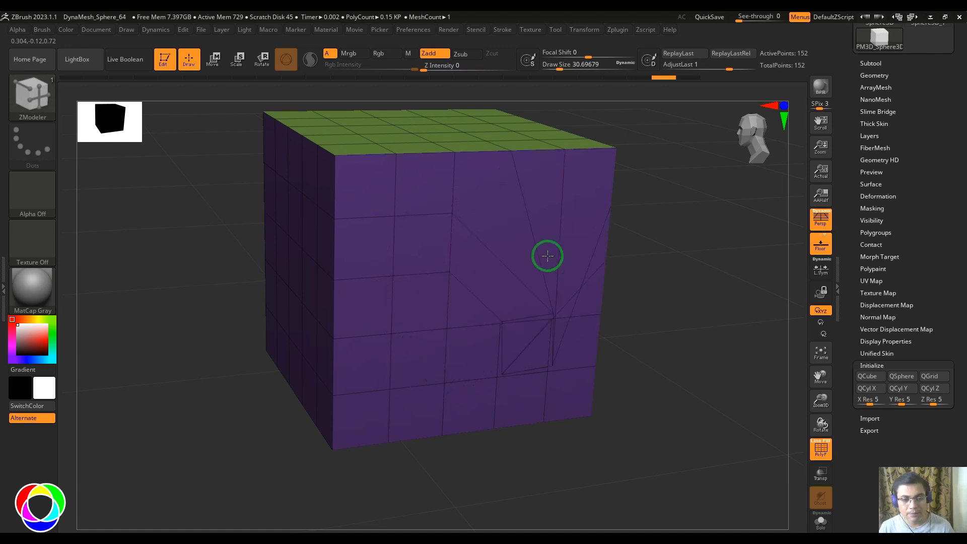
{"action": "key", "text": "ctrl+z"}
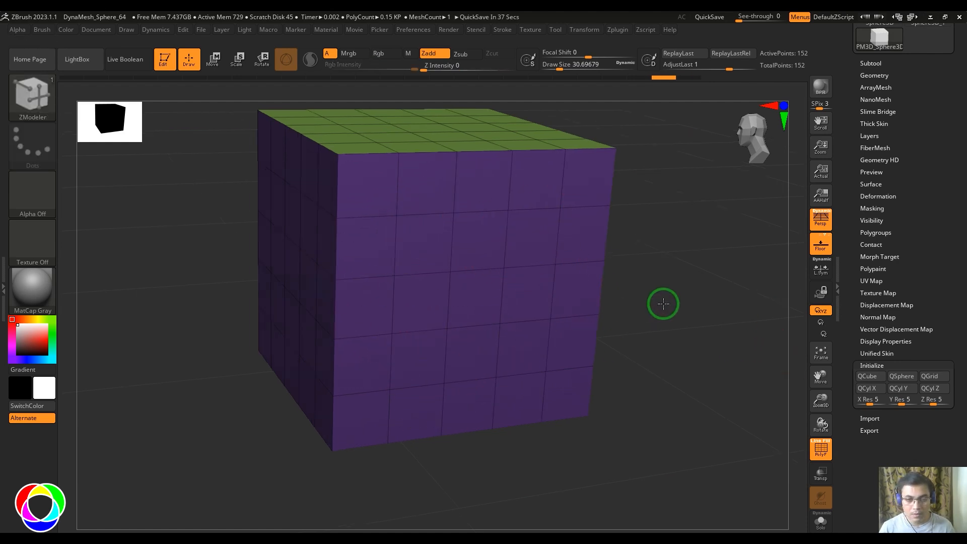
Set the Spin target to Flat Island, try rotating the cube's front face about the mesh center, and undo it
{"action": "key", "text": "space"}
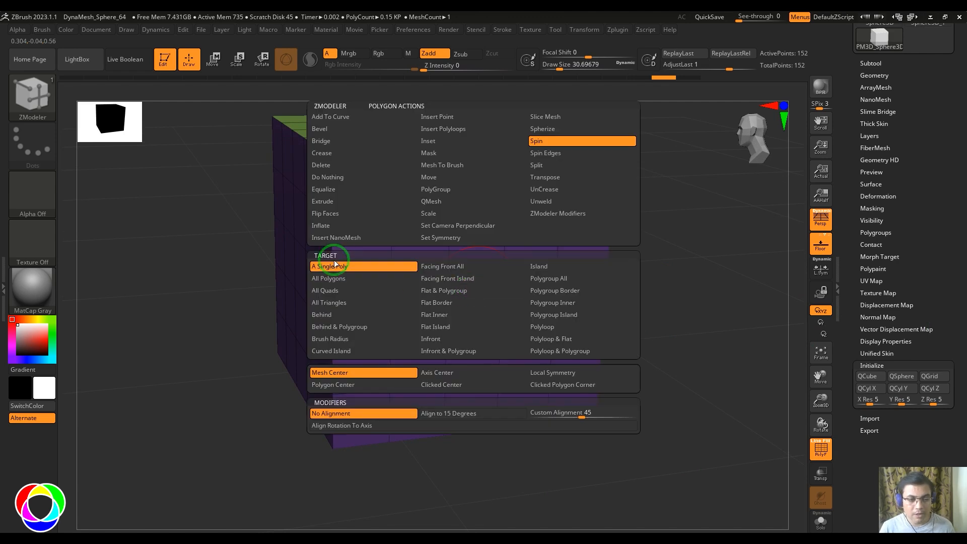
{"action": "left_click", "coordinate": [452, 327]}
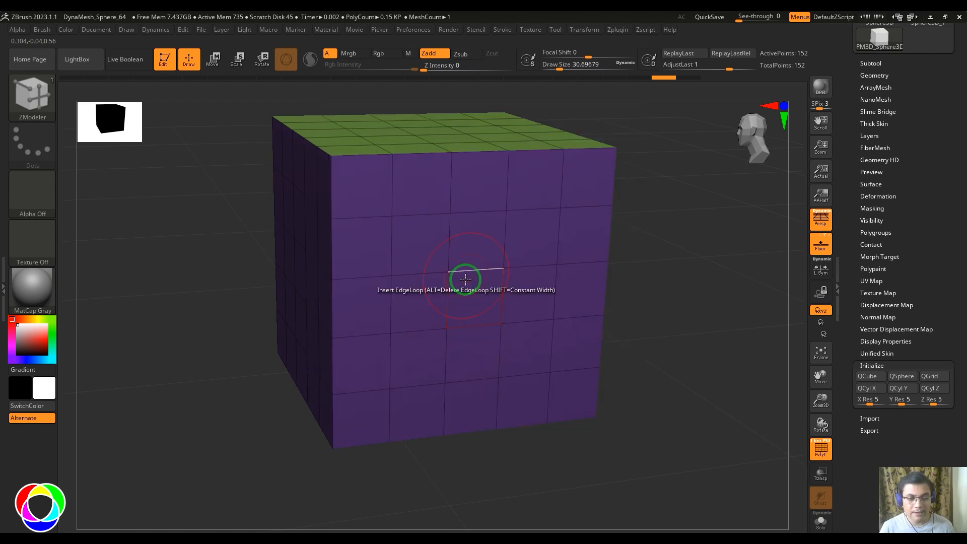
{"action": "left_click_drag", "start_coordinate": [460, 281], "coordinate": [551, 352]}
{"action": "key", "text": "ctrl+z"}
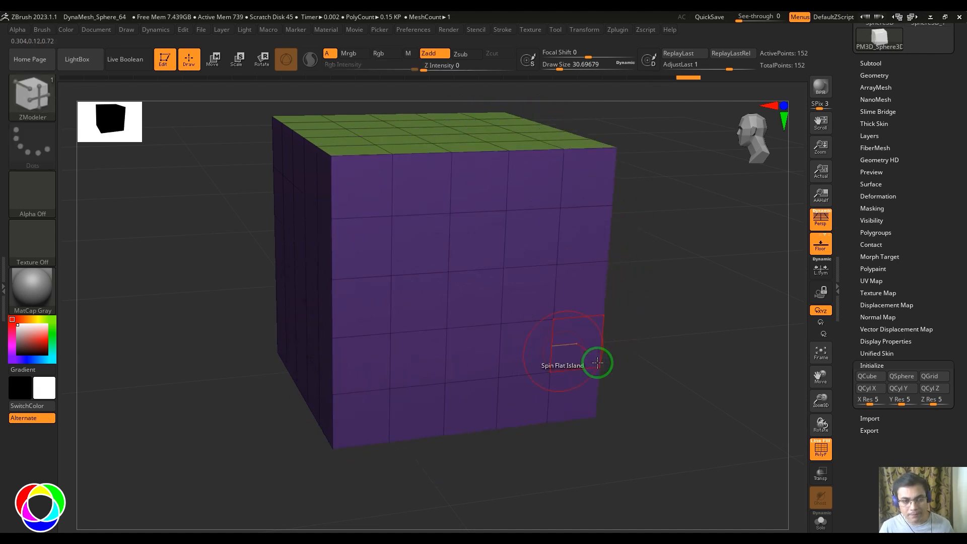
Set Spin to A Single Poly with Axis Center and try spinning one poly of the front face
{"action": "left_click_drag", "start_coordinate": [684, 382], "coordinate": [732, 352], "text": "alt"}
{"action": "key", "text": "space"}
{"action": "left_click", "coordinate": [395, 267]}
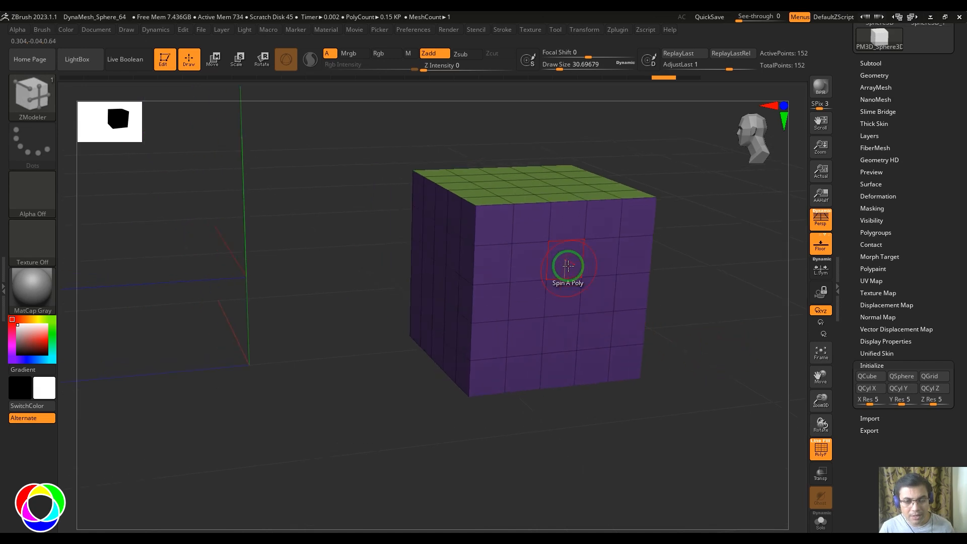
{"action": "key", "text": "space"}
{"action": "key", "text": "space"}
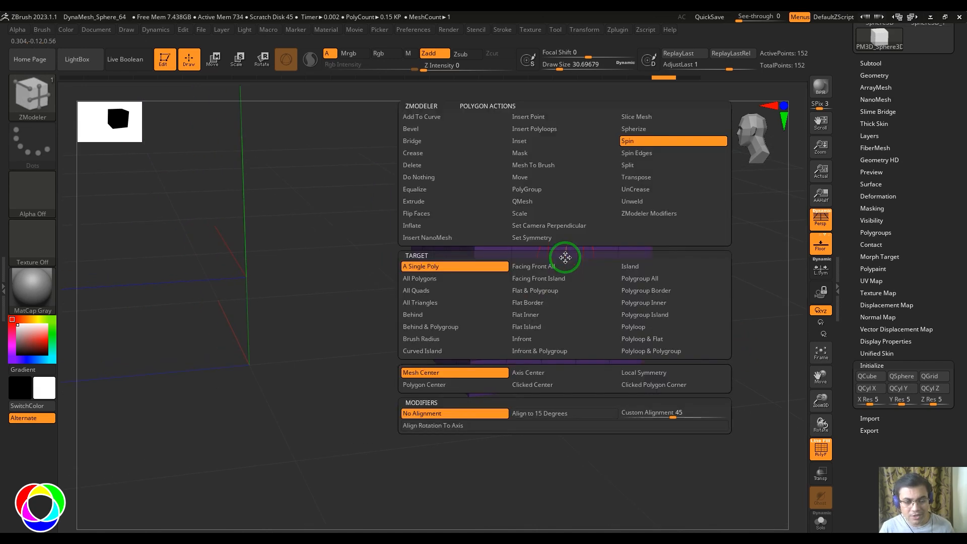
{"action": "left_click", "coordinate": [532, 372]}
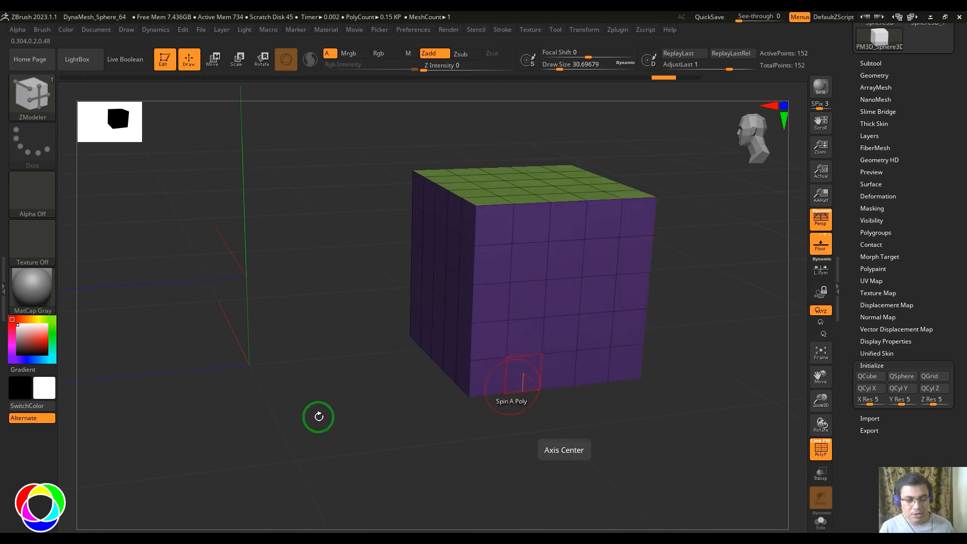
{"action": "left_click_drag", "start_coordinate": [366, 388], "coordinate": [377, 360]}
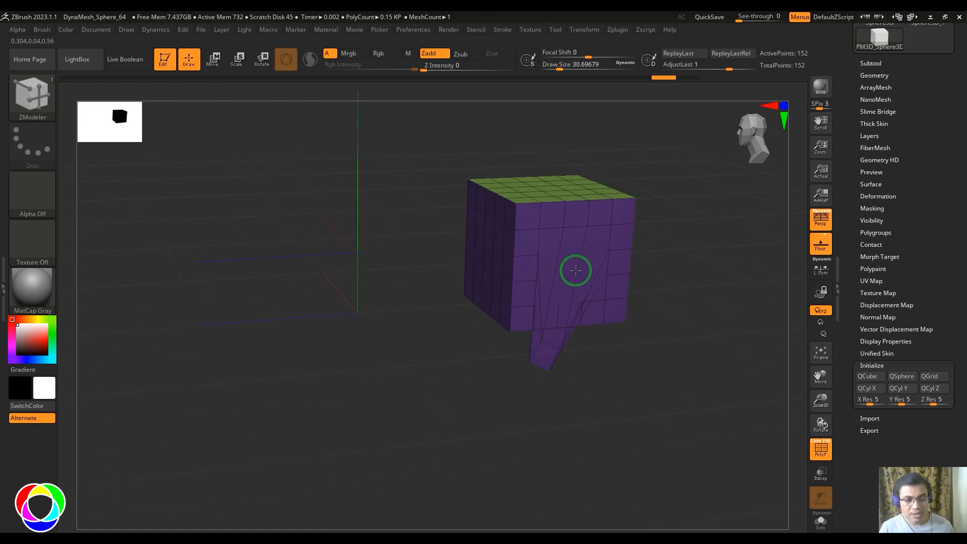
{"action": "left_click_drag", "start_coordinate": [513, 366], "coordinate": [420, 146]}
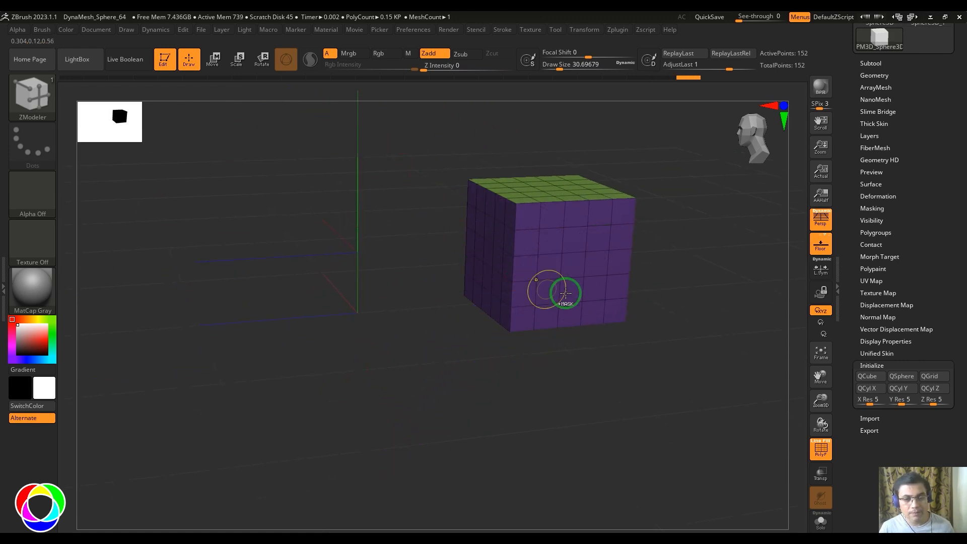
Set the Spin target to Flat Island, try rotating the front face about the axis center, and undo it
{"action": "left_click_drag", "start_coordinate": [582, 409], "coordinate": [640, 483], "text": "alt"}
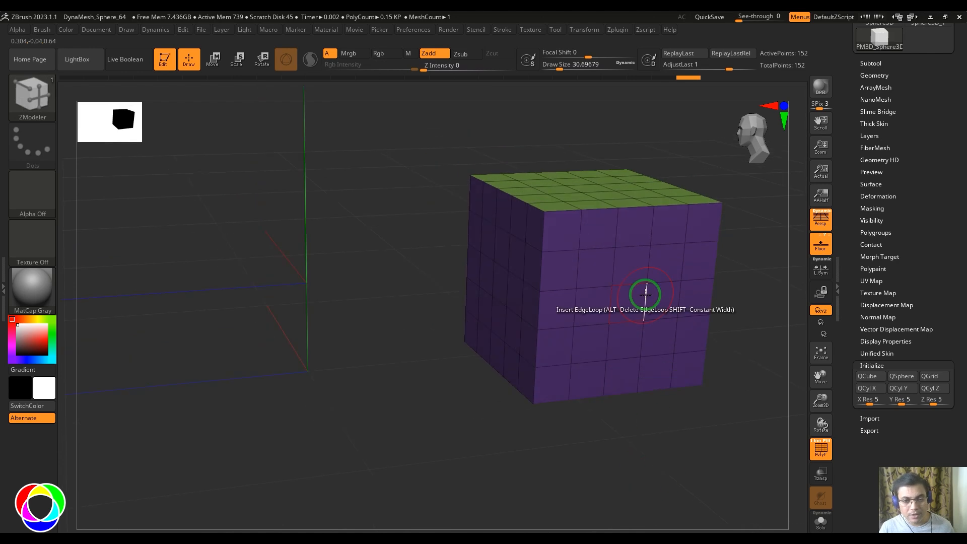
{"action": "key", "text": "space"}
{"action": "key", "text": "space"}
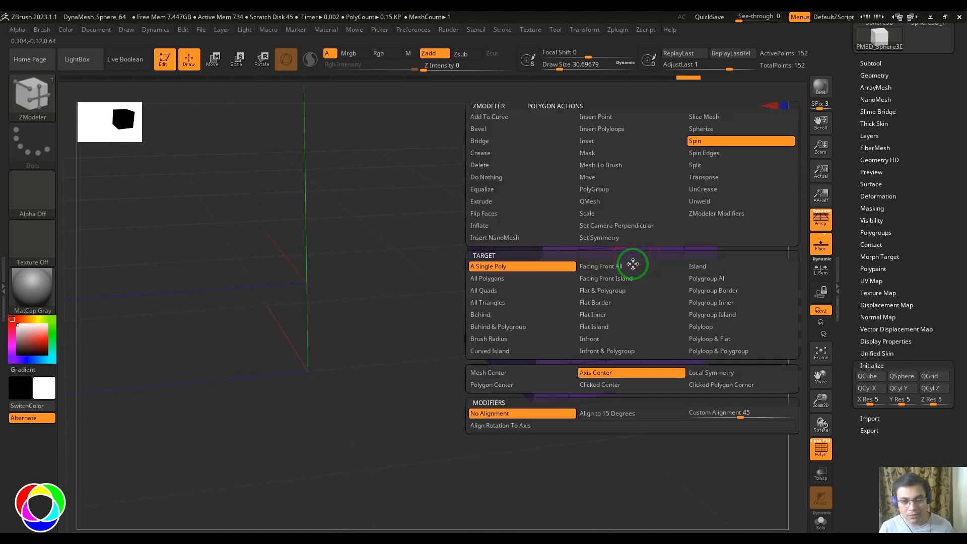
{"action": "left_click", "coordinate": [615, 328]}
{"action": "left_click_drag", "start_coordinate": [669, 447], "coordinate": [640, 348], "text": "alt"}
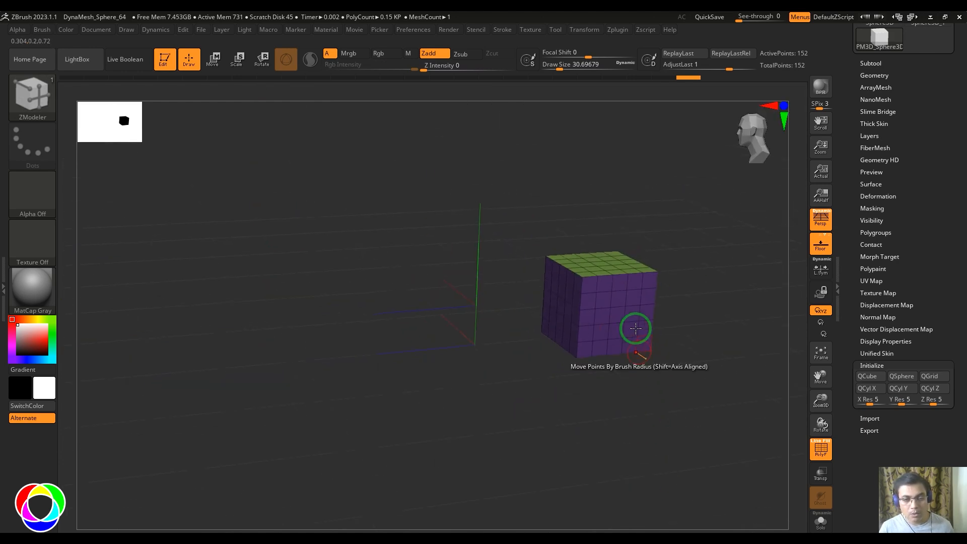
{"action": "left_click_drag", "start_coordinate": [616, 306], "coordinate": [617, 171]}
{"action": "key", "text": "ctrl+z"}
Set the Spin action to Local Symmetry with target A Single Poly
{"action": "left_click_drag", "start_coordinate": [671, 405], "coordinate": [637, 468], "text": "alt"}
{"action": "key", "text": "space"}
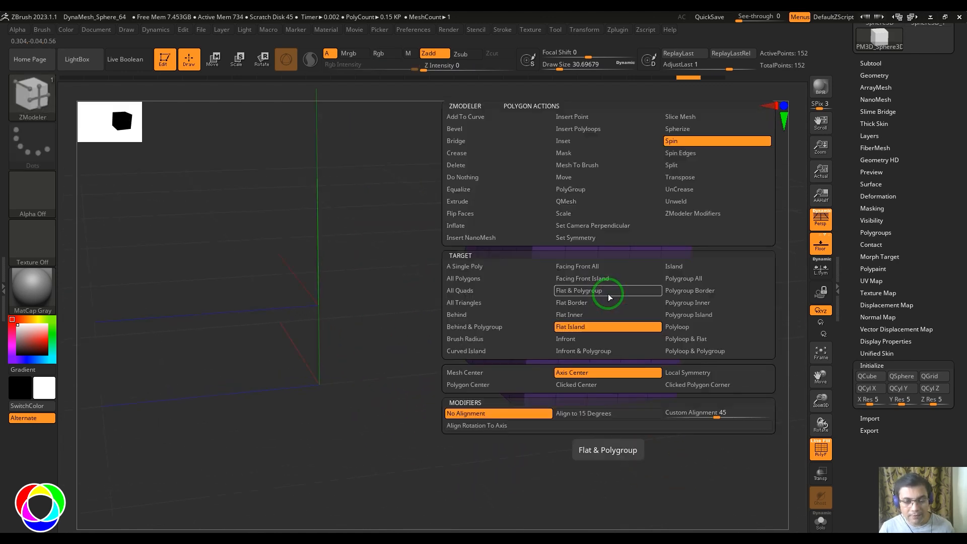
{"action": "left_click", "coordinate": [698, 373]}
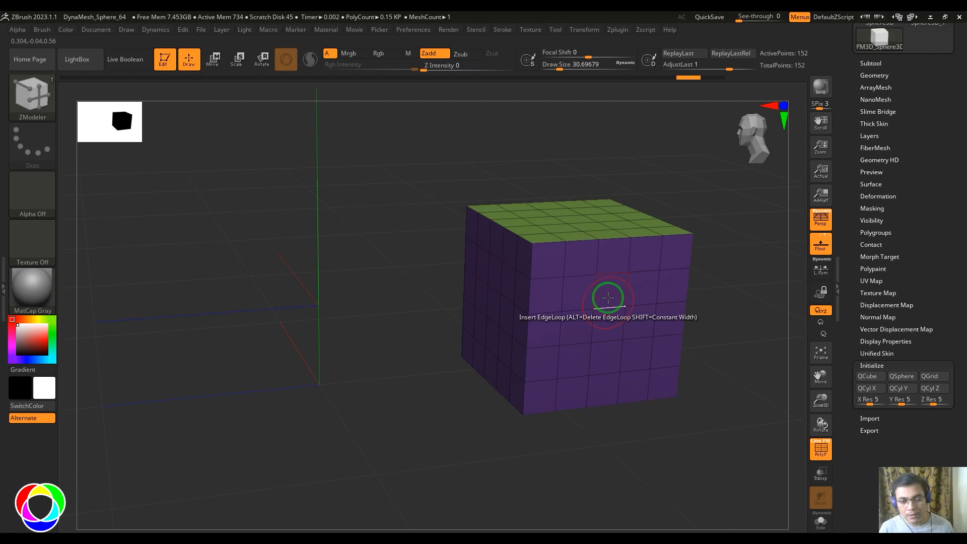
{"action": "key", "text": "space"}
{"action": "left_click", "coordinate": [501, 266]}
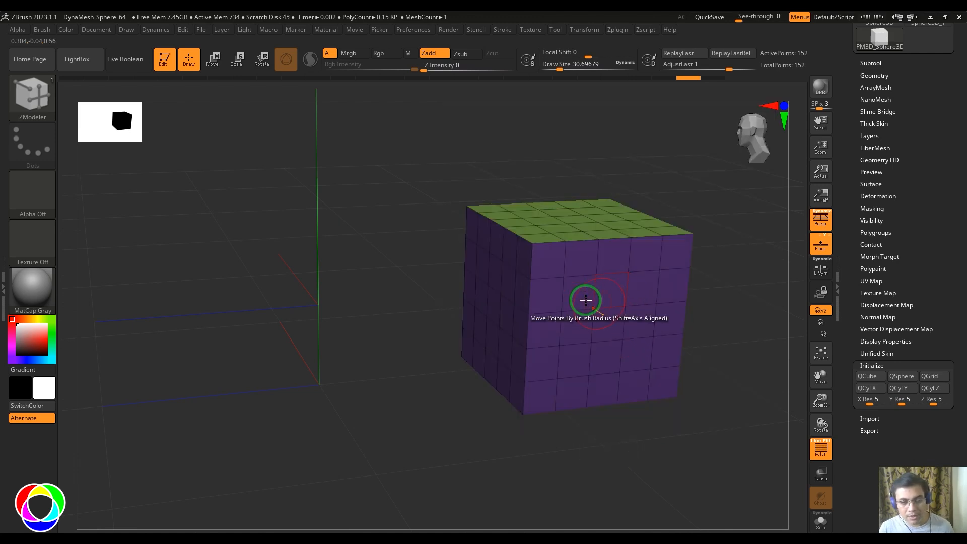
Mark the central 3×3 block of polys on the front face, try spinning it about its local symmetry, and undo the spin
{"action": "mouse_move", "coordinate": [633, 294]}
{"action": "left_mouse_down"}
{"action": "mouse_move", "coordinate": [630, 341]}
{"action": "mouse_move", "coordinate": [611, 358]}
{"action": "mouse_move", "coordinate": [567, 362]}
{"action": "mouse_move", "coordinate": [585, 333]}
{"action": "left_mouse_up"}
{"action": "key", "text": "ctrl+z"}
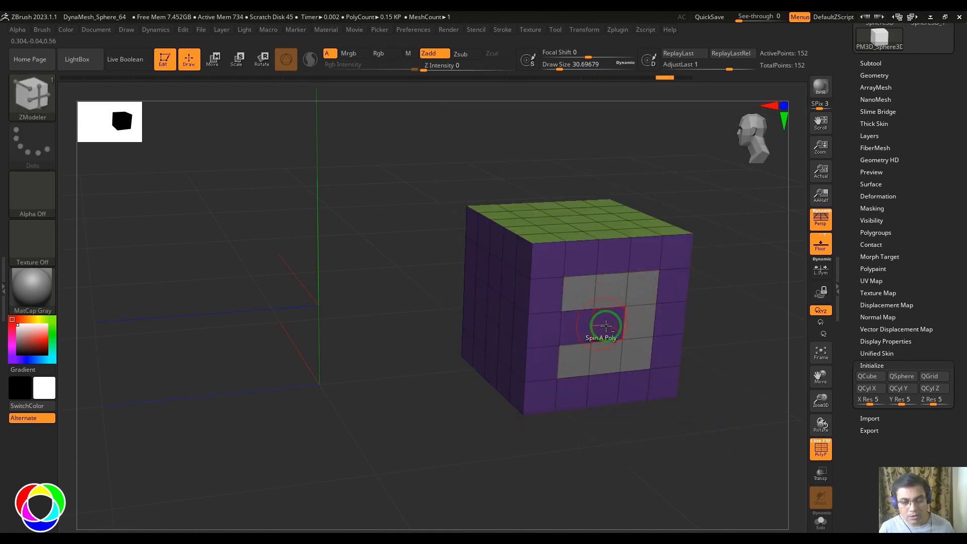
{"action": "left_click", "coordinate": [605, 326], "text": "alt"}
{"action": "left_click", "coordinate": [581, 326], "text": "alt"}
{"action": "left_click_drag", "start_coordinate": [720, 472], "coordinate": [664, 385]}
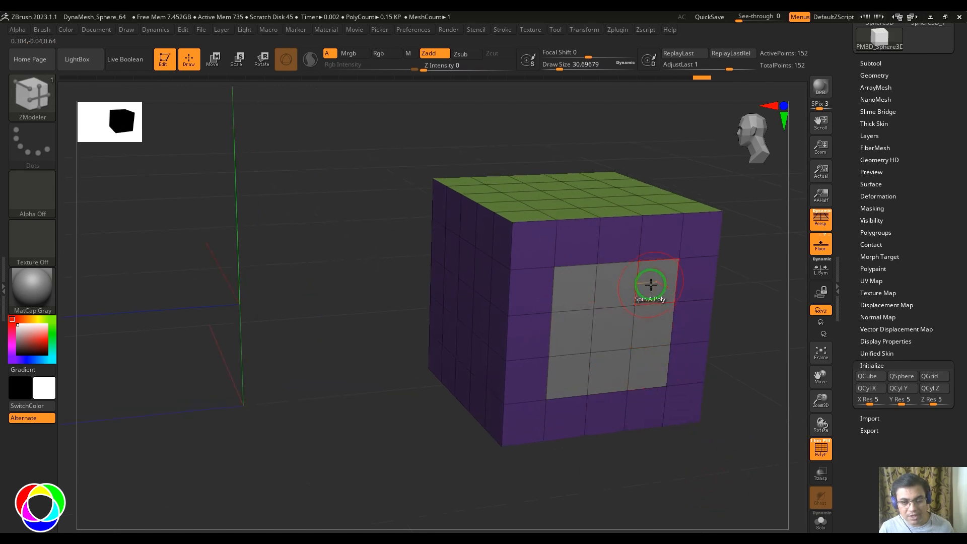
{"action": "left_click_drag", "start_coordinate": [652, 280], "coordinate": [658, 323]}
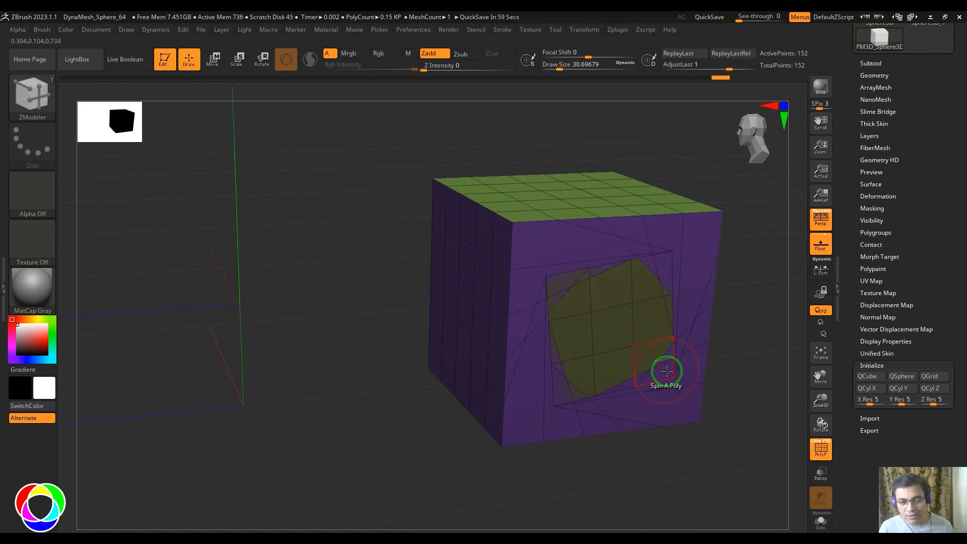
{"action": "key", "text": "ctrl+z"}
Clear the marked block, mark the three polys meeting at the cube's upper front corner, and try spinning them
{"action": "mouse_move", "coordinate": [581, 287]}
{"action": "left_mouse_down", "text": "alt"}
{"action": "mouse_move", "coordinate": [604, 361]}
{"action": "mouse_move", "coordinate": [648, 285]}
{"action": "mouse_move", "coordinate": [641, 361]}
{"action": "left_mouse_up", "text": "alt"}
{"action": "left_click", "coordinate": [525, 244]}
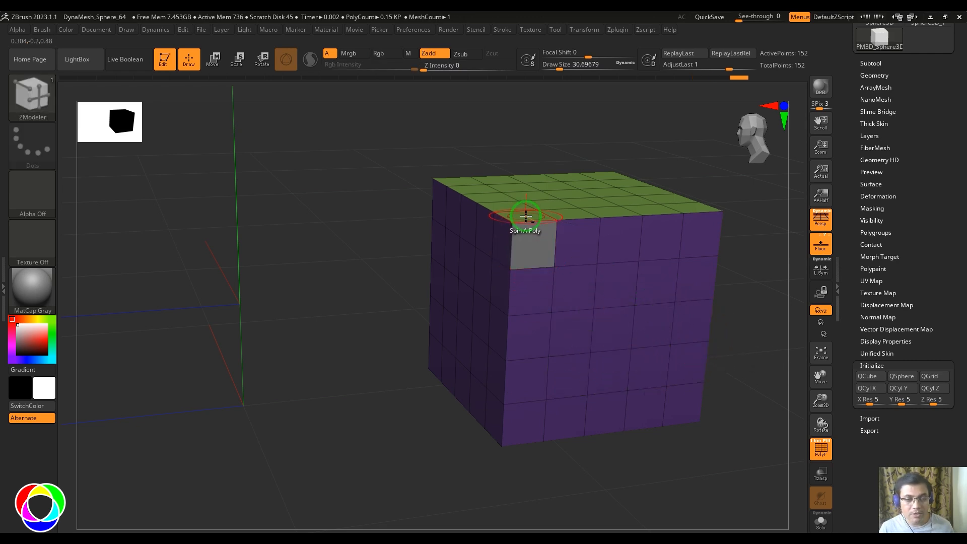
{"action": "left_click_drag", "start_coordinate": [513, 231], "coordinate": [553, 245]}
{"action": "key", "text": "ctrl+z"}
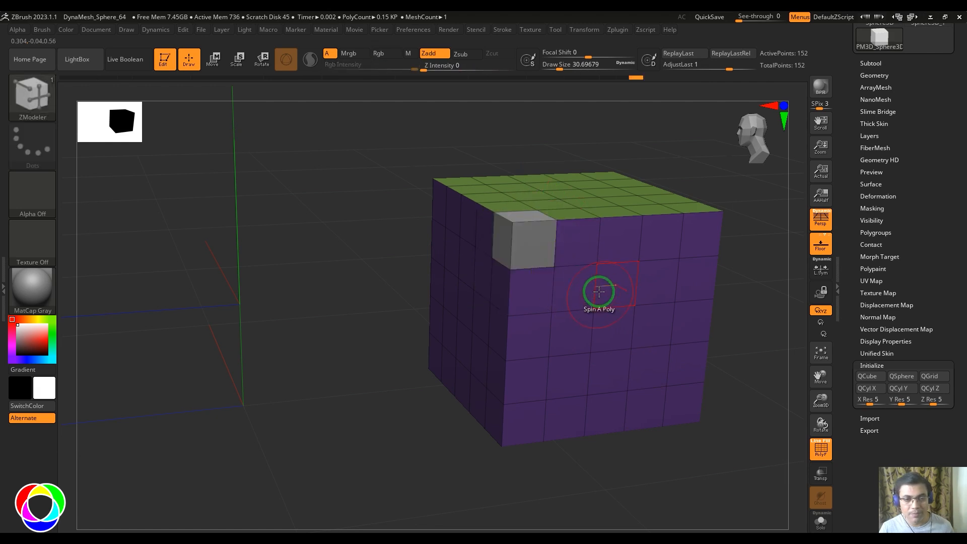
Set Spin to Polygon Center with target Flat Island, try spinning the cube's front face, and undo it
{"action": "key", "text": "space"}
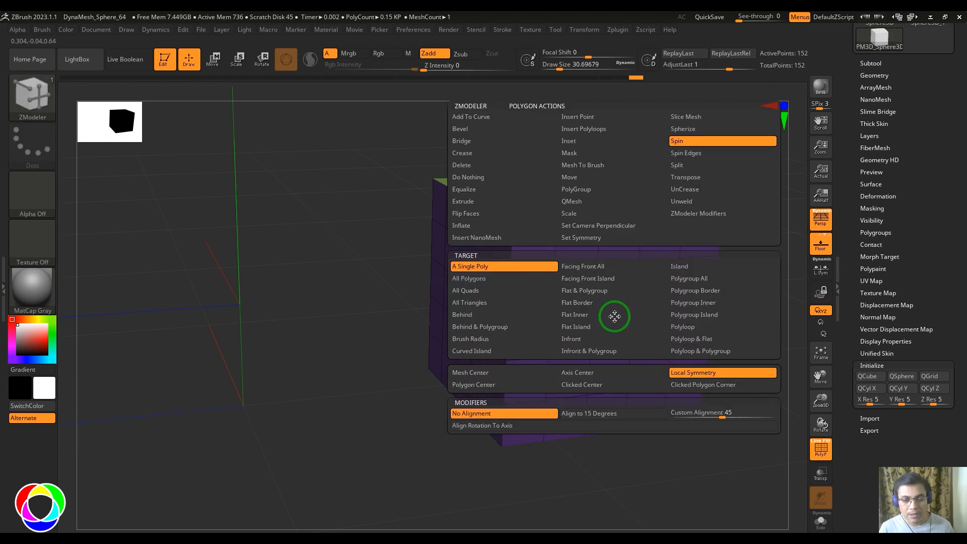
{"action": "left_click", "coordinate": [503, 382]}
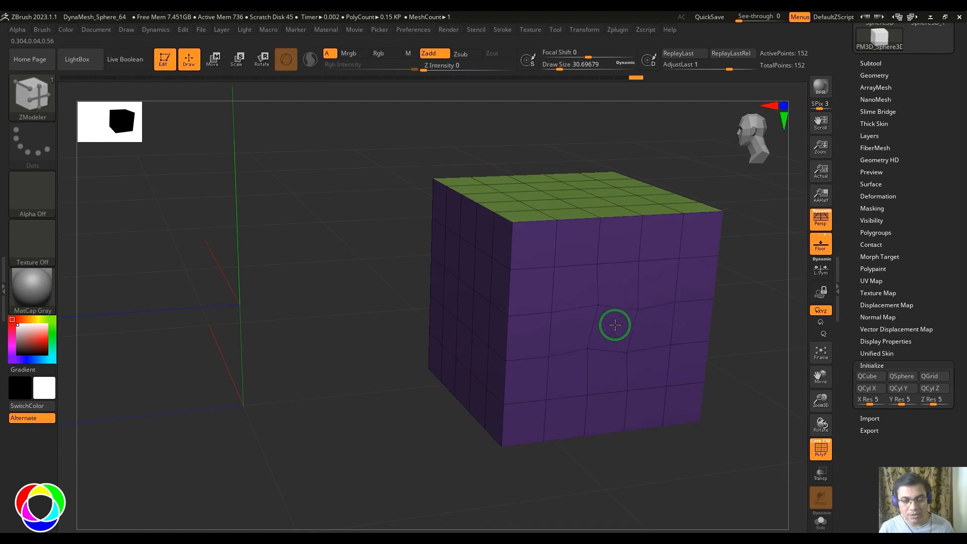
{"action": "key", "text": "space"}
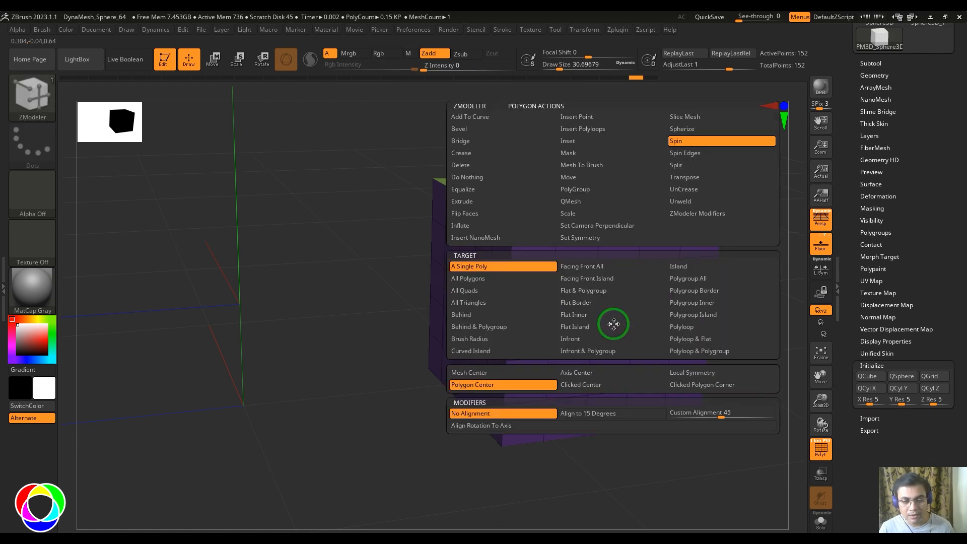
{"action": "left_click", "coordinate": [597, 337]}
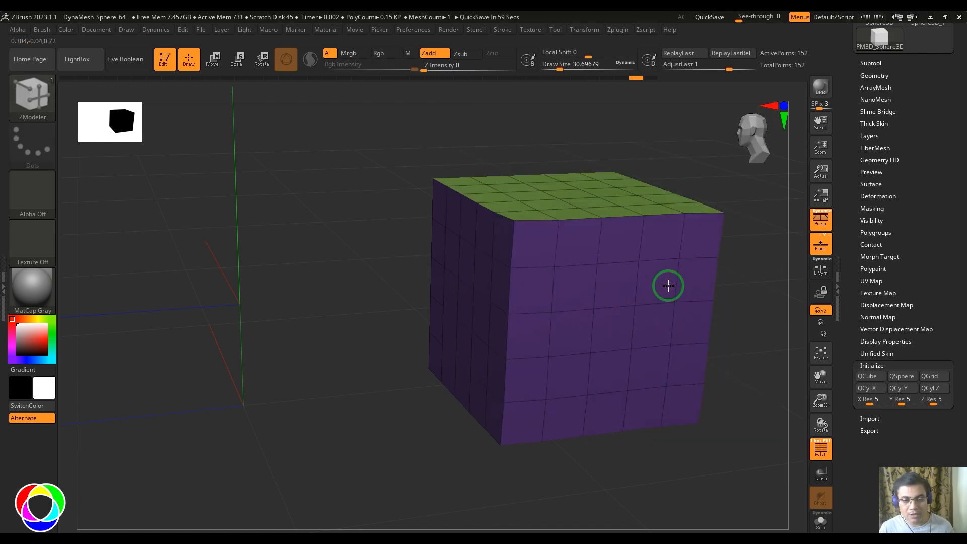
{"action": "left_click_drag", "start_coordinate": [666, 282], "coordinate": [634, 262]}
{"action": "key", "text": "ctrl+z"}
Set the Spin target to A Single Poly, try spinning a front-face poly about its polygon center, and undo it
{"action": "key", "text": "space"}
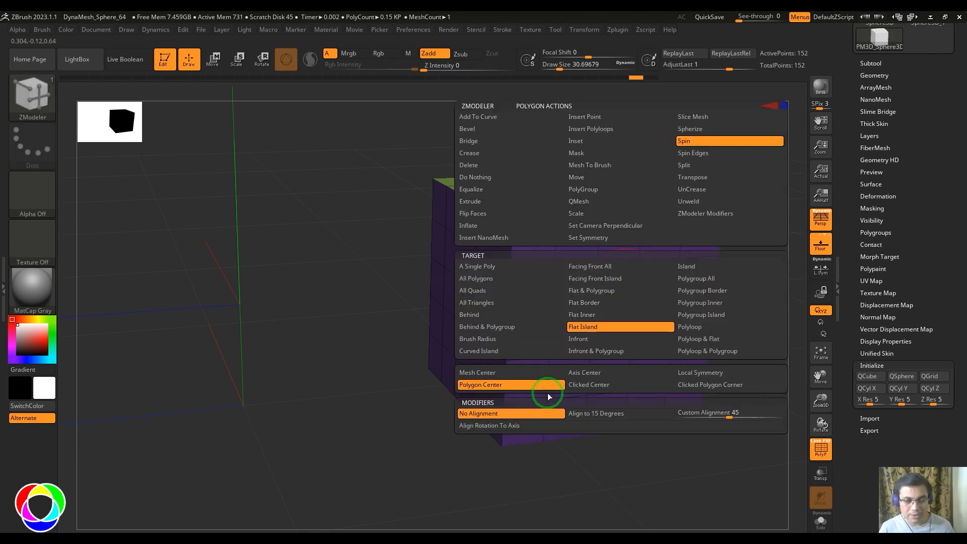
{"action": "left_click", "coordinate": [478, 266]}
{"action": "left_click_drag", "start_coordinate": [511, 282], "coordinate": [535, 258]}
{"action": "key", "text": "ctrl+z"}
Set the Spin center to Clicked Center, try spinning a single poly on the front face, and undo it
{"action": "key", "text": "space"}
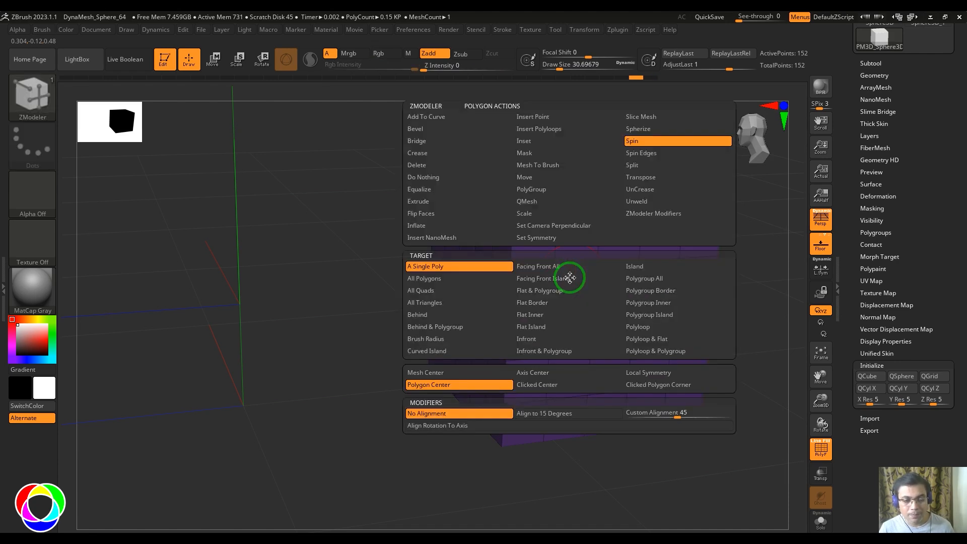
{"action": "left_click", "coordinate": [547, 385]}
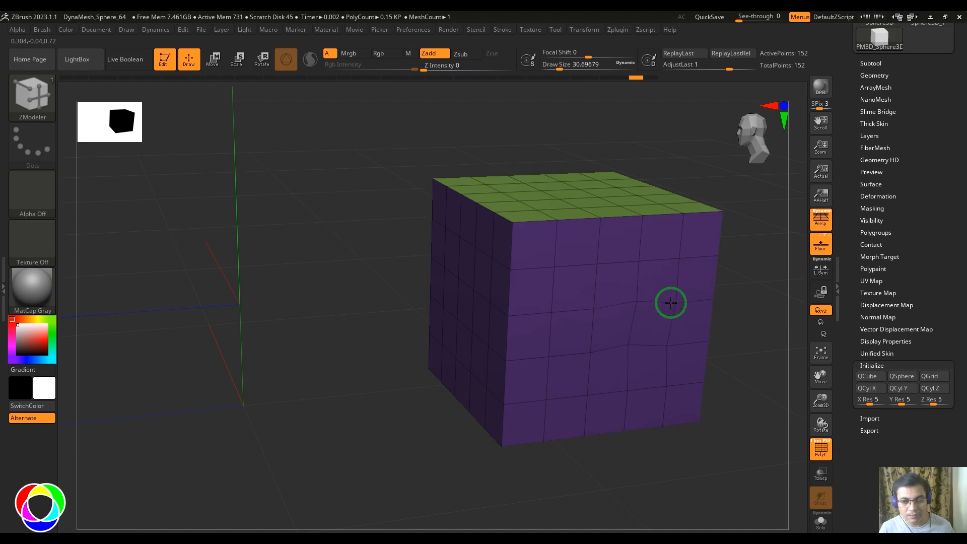
{"action": "left_click_drag", "start_coordinate": [671, 302], "coordinate": [662, 297]}
{"action": "key", "text": "ctrl+z"}
Set the Spin target to Flat Island, try spinning the front face about several different clicked centers, and undo each spin
{"action": "key", "text": "space"}
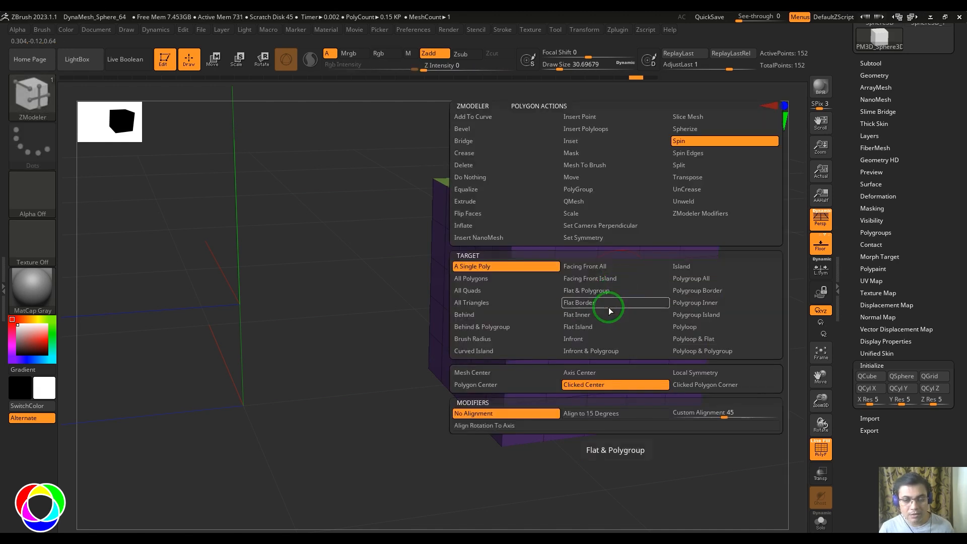
{"action": "left_click", "coordinate": [599, 326]}
{"action": "left_click_drag", "start_coordinate": [663, 274], "coordinate": [677, 302]}
{"action": "key", "text": "ctrl+z"}
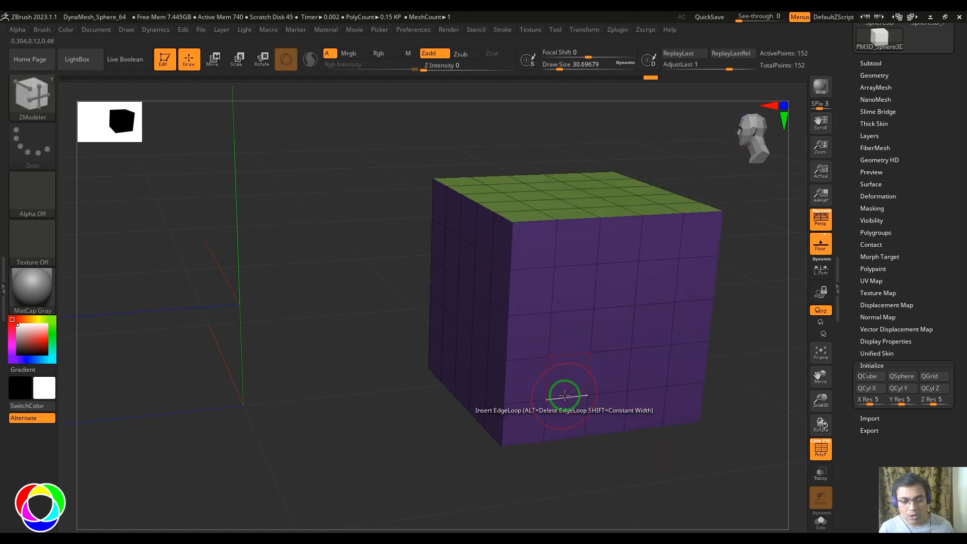
{"action": "left_click_drag", "start_coordinate": [565, 395], "coordinate": [584, 377]}
{"action": "key", "text": "ctrl+z"}
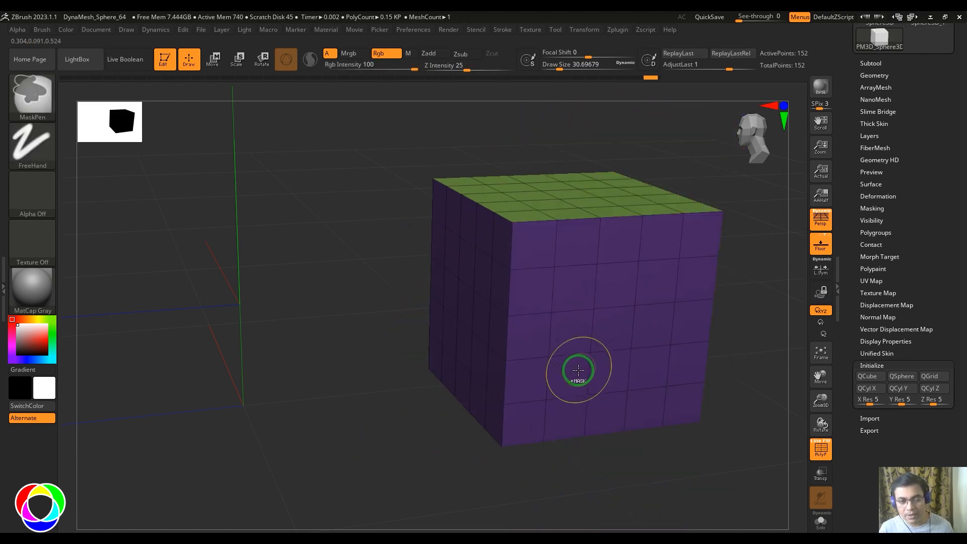
{"action": "left_click_drag", "start_coordinate": [537, 237], "coordinate": [604, 280]}
{"action": "key", "text": "ctrl+z"}
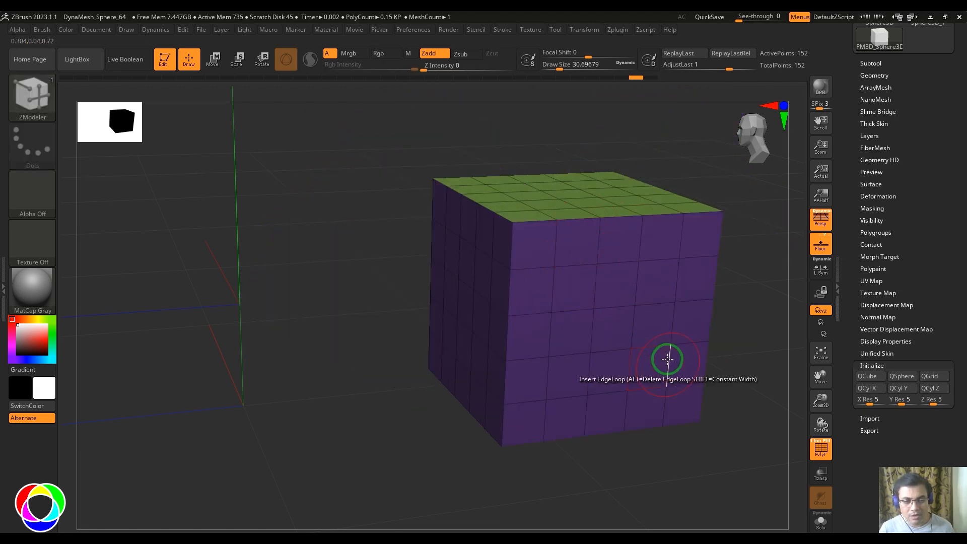
{"action": "left_click_drag", "start_coordinate": [657, 360], "coordinate": [678, 355]}
{"action": "key", "text": "ctrl+z"}
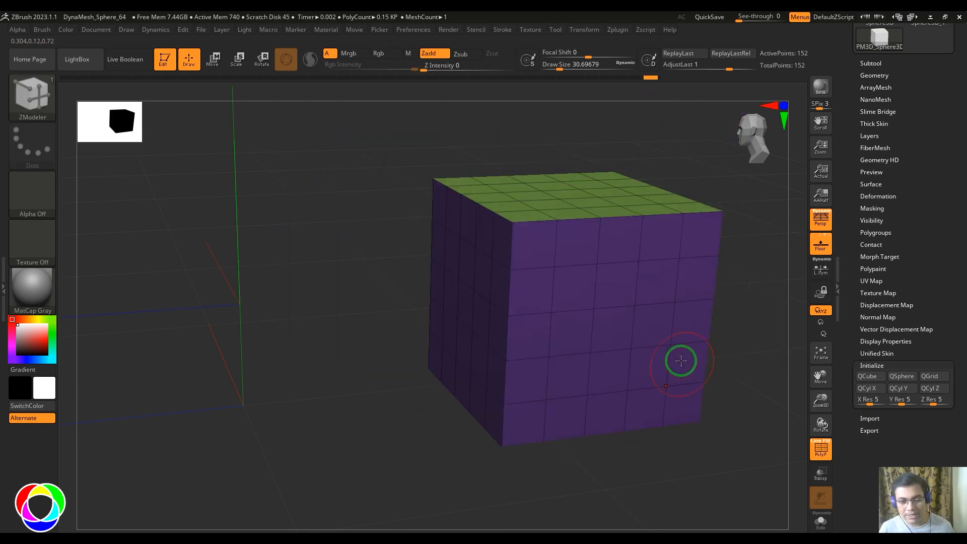
Set the Spin center to Clicked Polygon Corner, try spinning the front face about a polygon corner, and undo it
{"action": "key", "text": "space"}
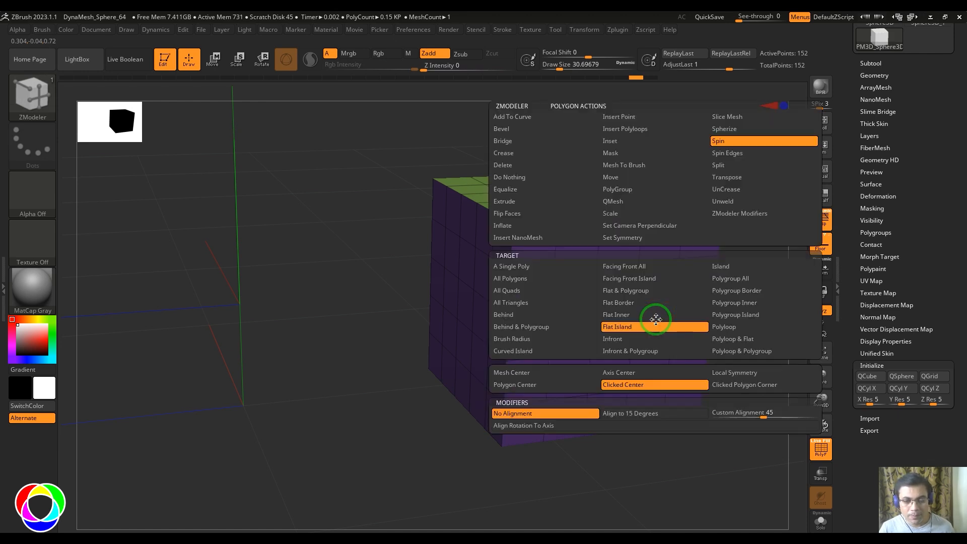
{"action": "left_click", "coordinate": [737, 388]}
{"action": "left_click_drag", "start_coordinate": [615, 281], "coordinate": [654, 267]}
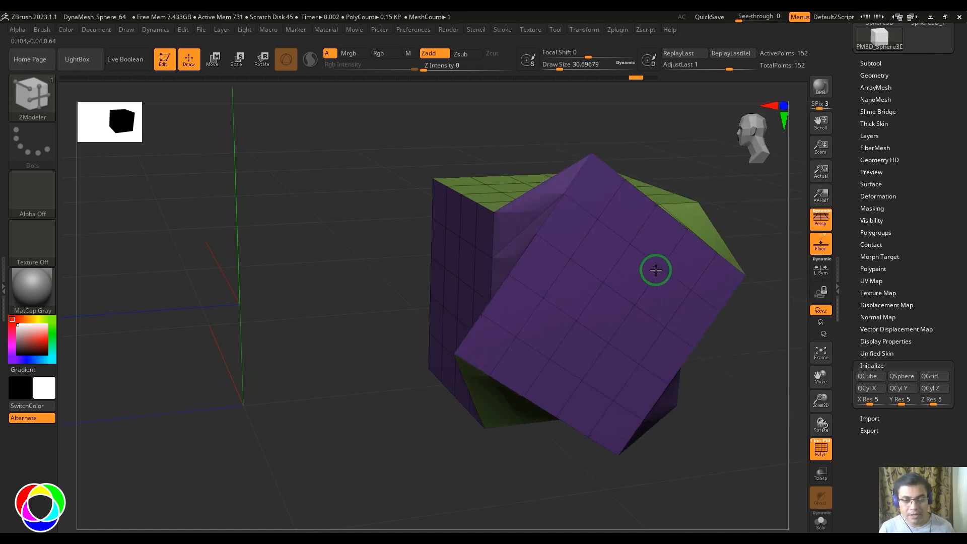
{"action": "key", "text": "ctrl+z"}
{"action": "key", "text": "ctrl+z"}
Set the Spin target to A Single Poly, try spinning one front-face poly about its clicked corner, and undo it
{"action": "right_click_drag", "start_coordinate": [725, 474], "coordinate": [727, 492], "text": "ctrl"}
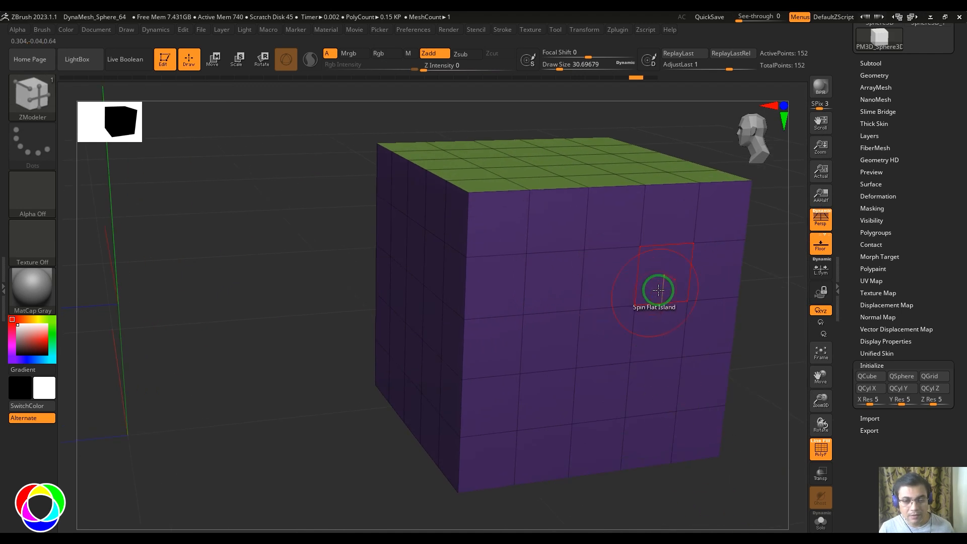
{"action": "key", "text": "space"}
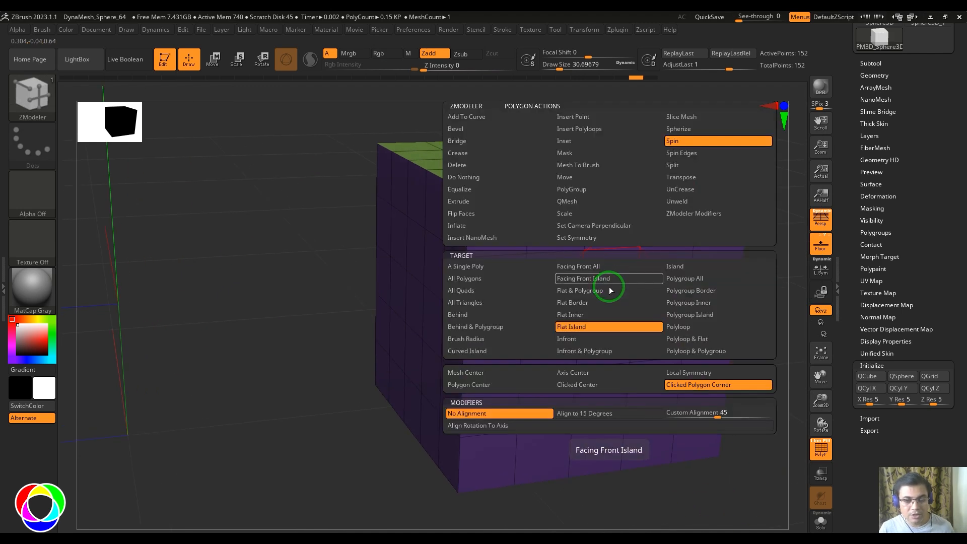
{"action": "left_click", "coordinate": [478, 268]}
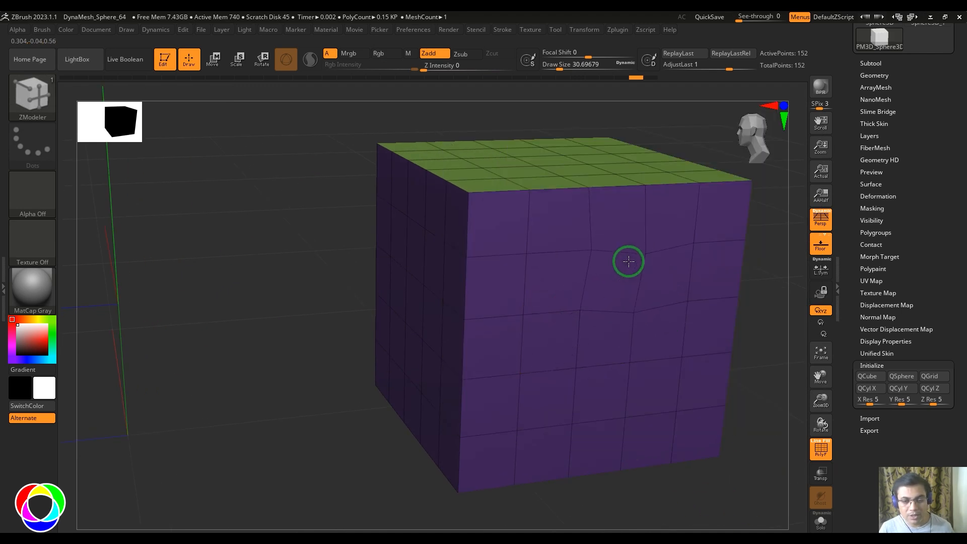
{"action": "left_click_drag", "start_coordinate": [628, 261], "coordinate": [582, 310]}
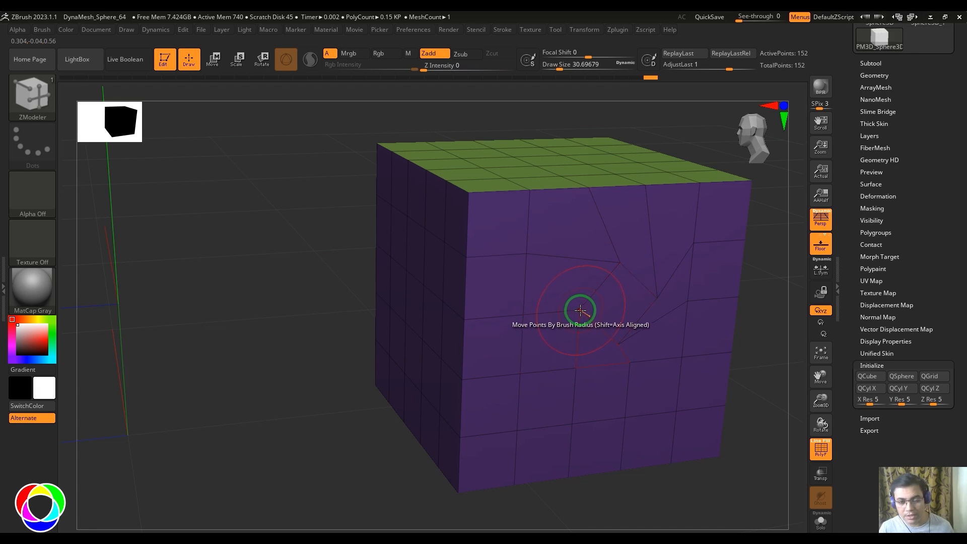
{"action": "key", "text": "ctrl+z"}
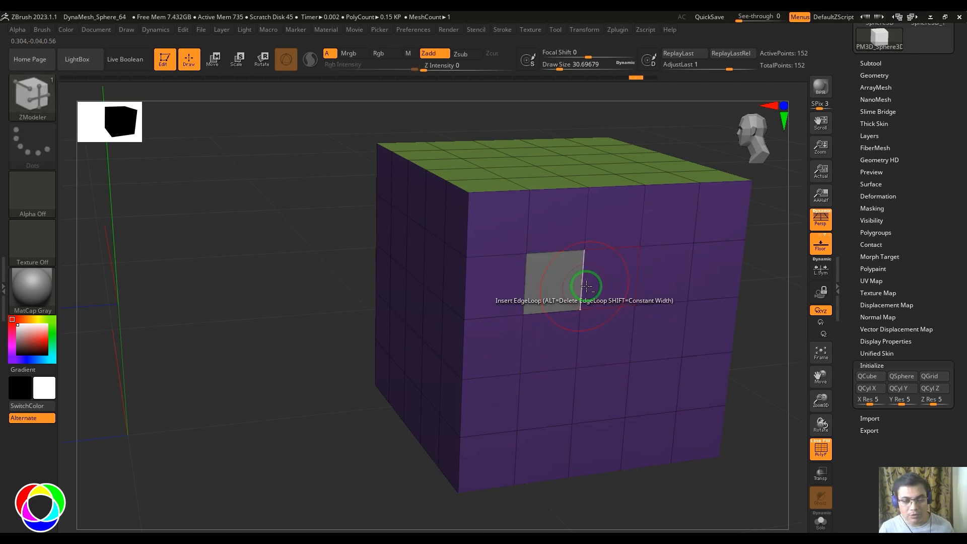
Mark a 2×2 block of polys on the front face, try spinning it about different polygon corners, and undo the spins
{"action": "mouse_move", "coordinate": [536, 358]}
{"action": "left_mouse_down"}
{"action": "mouse_move", "coordinate": [543, 352]}
{"action": "mouse_move", "coordinate": [556, 382]}
{"action": "mouse_move", "coordinate": [533, 339]}
{"action": "left_mouse_up"}
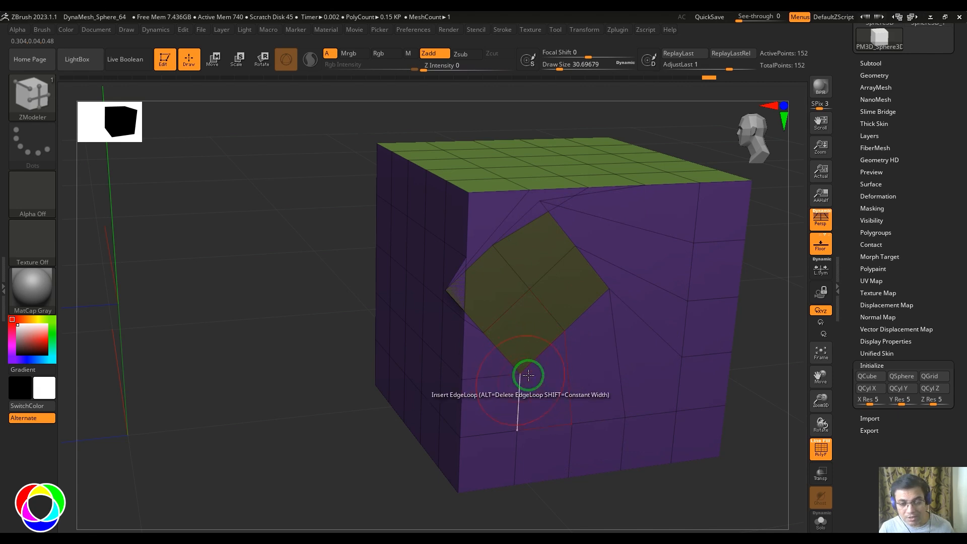
{"action": "key", "text": "ctrl+z"}
{"action": "left_click_drag", "start_coordinate": [622, 355], "coordinate": [630, 313]}
{"action": "key", "text": "ctrl+z"}
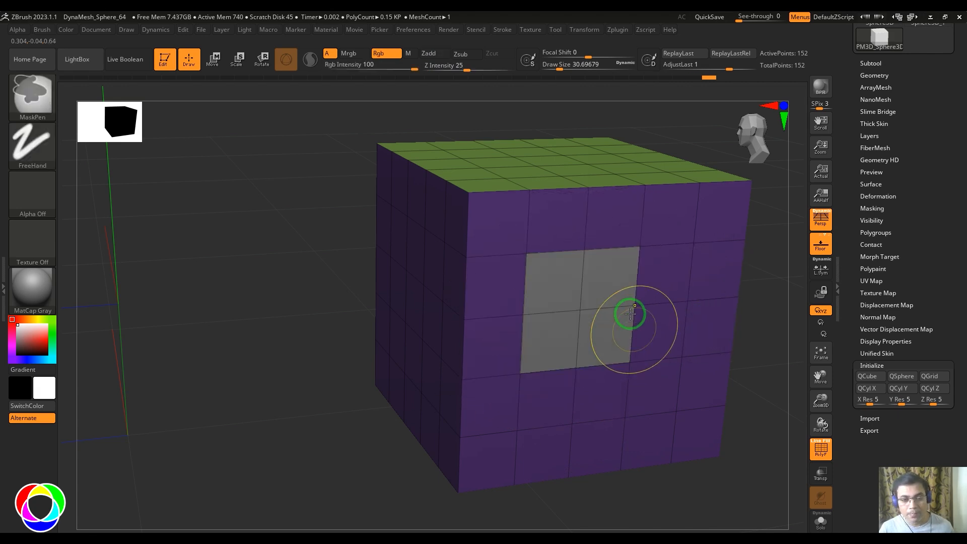
{"action": "mouse_move", "coordinate": [630, 257]}
{"action": "left_mouse_down"}
{"action": "mouse_move", "coordinate": [630, 269]}
{"action": "mouse_move", "coordinate": [639, 216]}
{"action": "mouse_move", "coordinate": [632, 279]}
{"action": "mouse_move", "coordinate": [636, 233]}
{"action": "mouse_move", "coordinate": [632, 266]}
{"action": "left_mouse_up"}
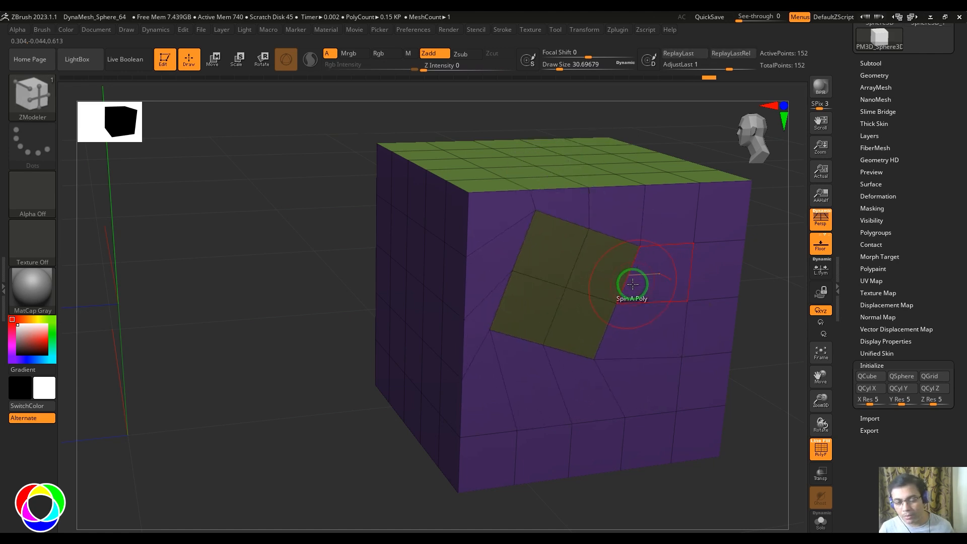
{"action": "key", "text": "ctrl+z"}
{"action": "key", "text": "ctrl+z"}
{"action": "key", "text": "ctrl+z"}
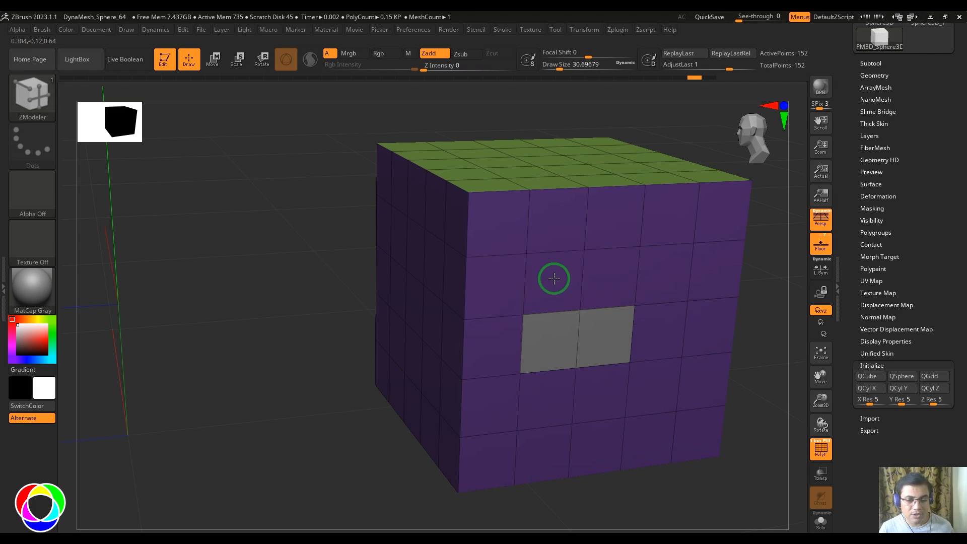
Set the Spin modifier to Align to 15 Degrees, mark the 2×2 block on the front face again, and try spinning it
{"action": "key", "text": "space"}
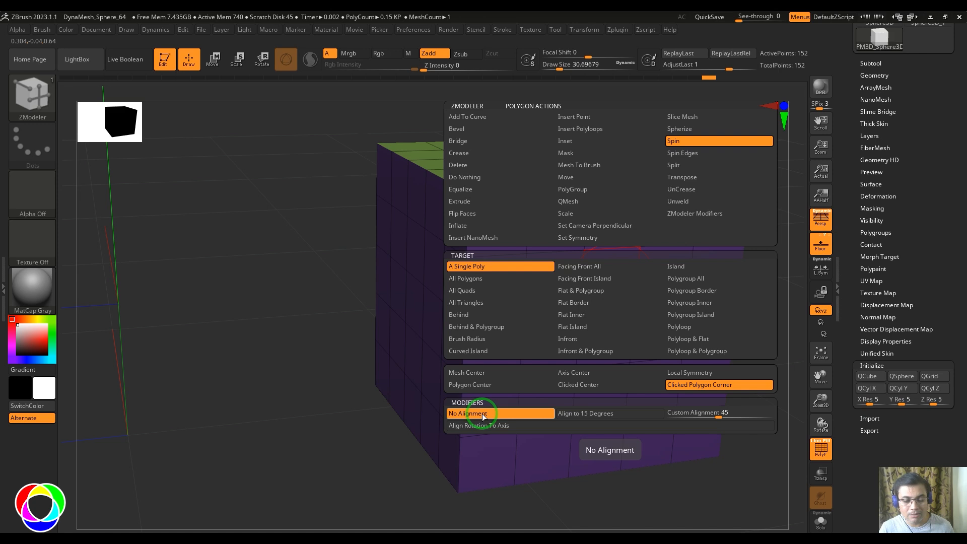
{"action": "left_click", "coordinate": [596, 416]}
{"action": "left_click", "coordinate": [607, 280], "text": "alt"}
{"action": "left_click", "coordinate": [560, 288], "text": "alt"}
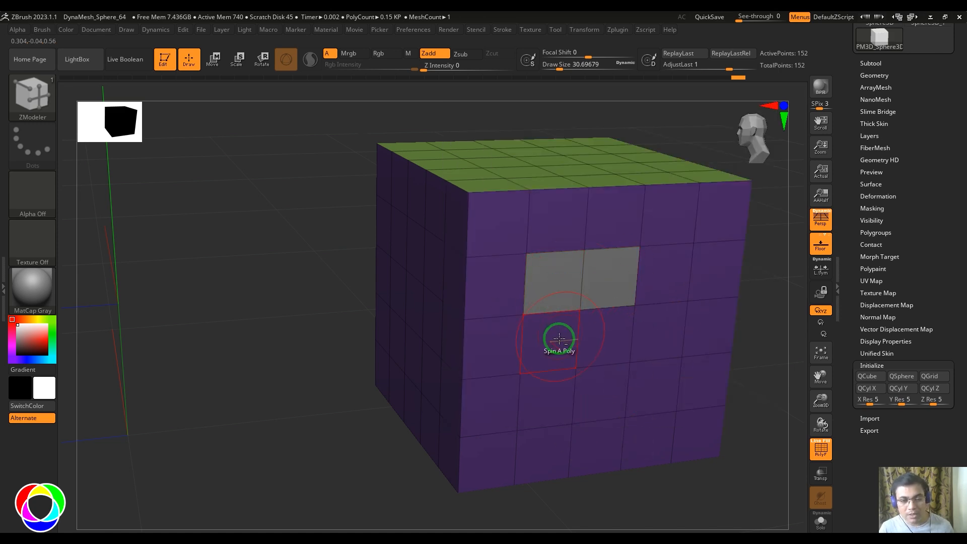
{"action": "mouse_move", "coordinate": [600, 339]}
{"action": "left_mouse_down"}
{"action": "mouse_move", "coordinate": [608, 292]}
{"action": "mouse_move", "coordinate": [613, 320]}
{"action": "mouse_move", "coordinate": [612, 337]}
{"action": "mouse_move", "coordinate": [594, 282]}
{"action": "mouse_move", "coordinate": [612, 297]}
{"action": "left_mouse_up"}
Set the Spin modifier to Custom Alignment, try spinning the marked 2×2 block, and undo the spin
{"action": "key", "text": "space"}
{"action": "left_click", "coordinate": [694, 413]}
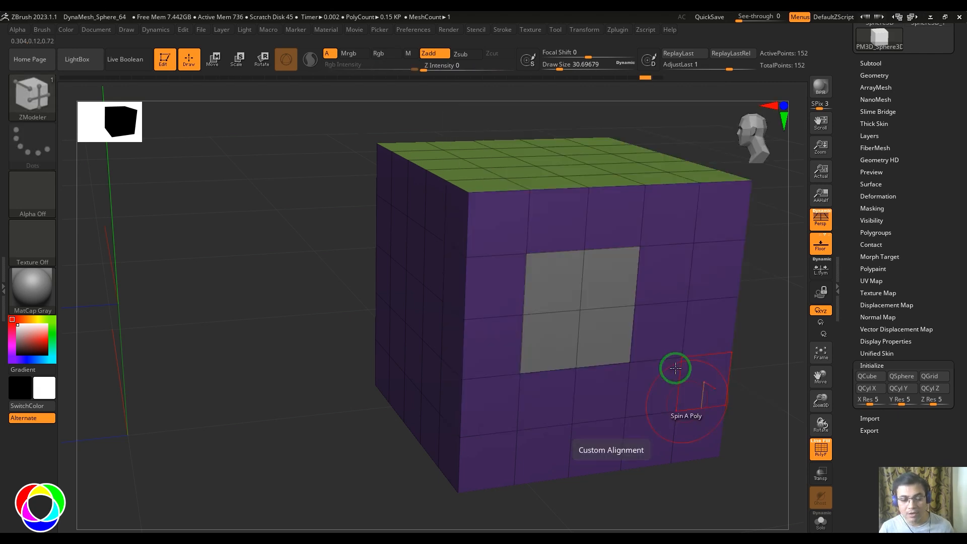
{"action": "left_click_drag", "start_coordinate": [604, 274], "coordinate": [612, 253]}
{"action": "key", "text": "ctrl+z"}
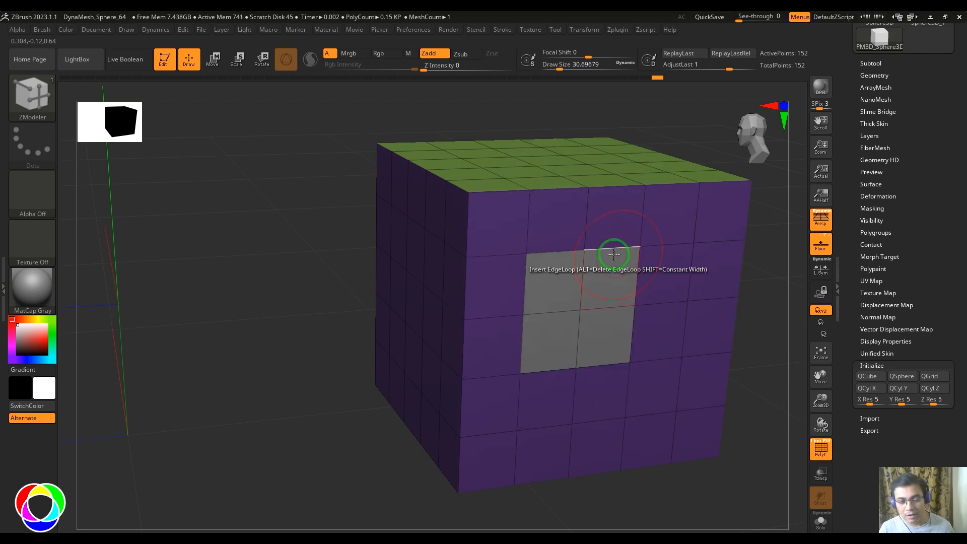
Set the Spin modifier to Align Rotation To Axis
{"action": "left_click_drag", "start_coordinate": [751, 491], "coordinate": [724, 431]}
{"action": "key", "text": "space"}
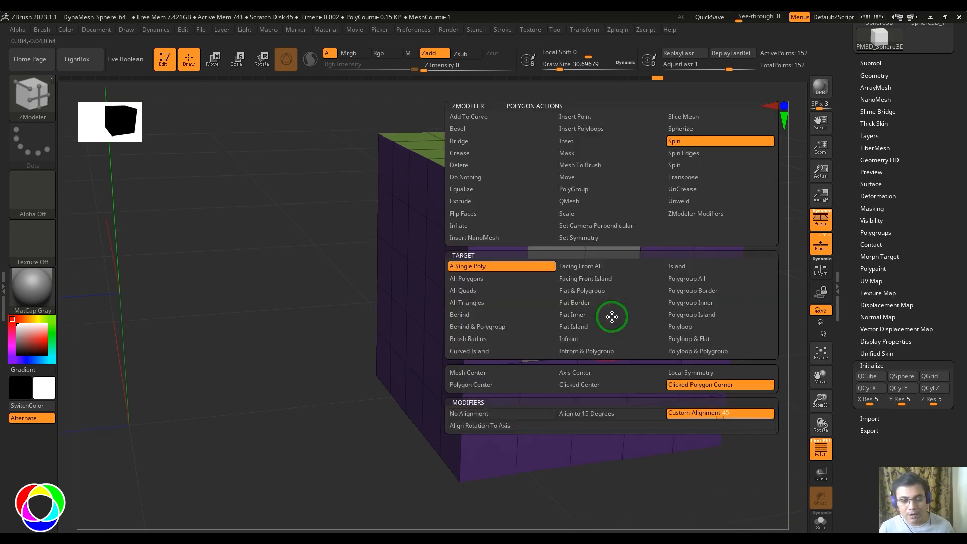
{"action": "left_click", "coordinate": [518, 425]}
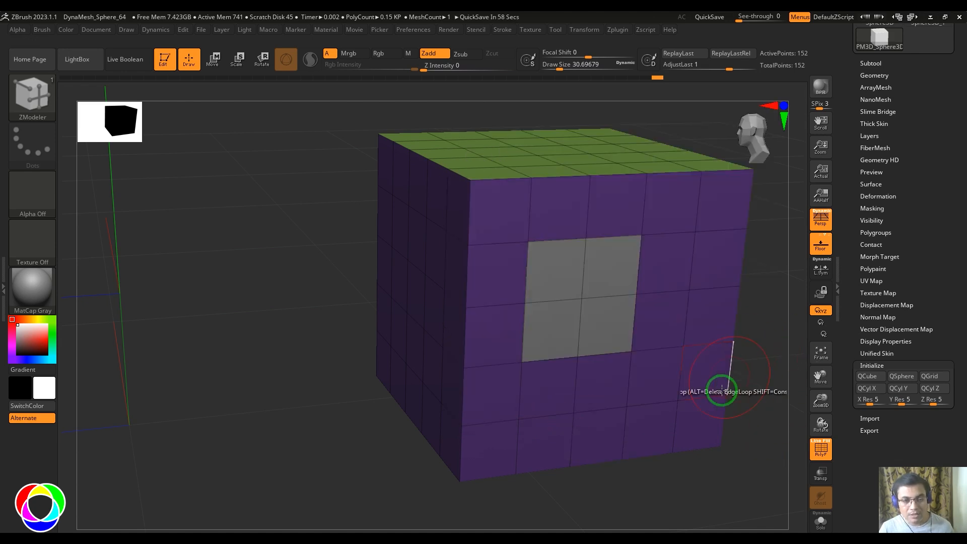
Return to the ZModeler brush and unmark the 2×2 block of polys on the front face
{"action": "key", "text": "w"}
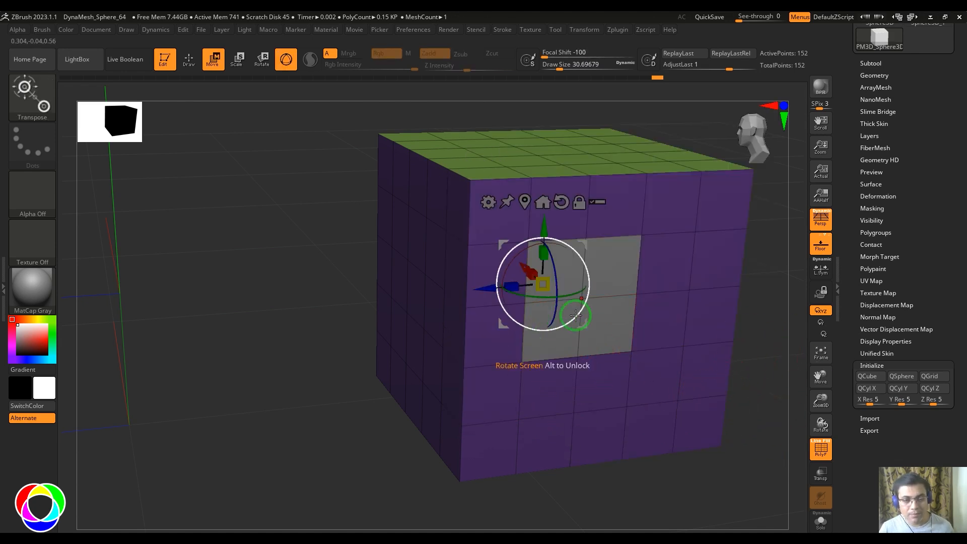
{"action": "key", "text": "b"}
{"action": "key", "text": "z"}
{"action": "key", "text": "m"}
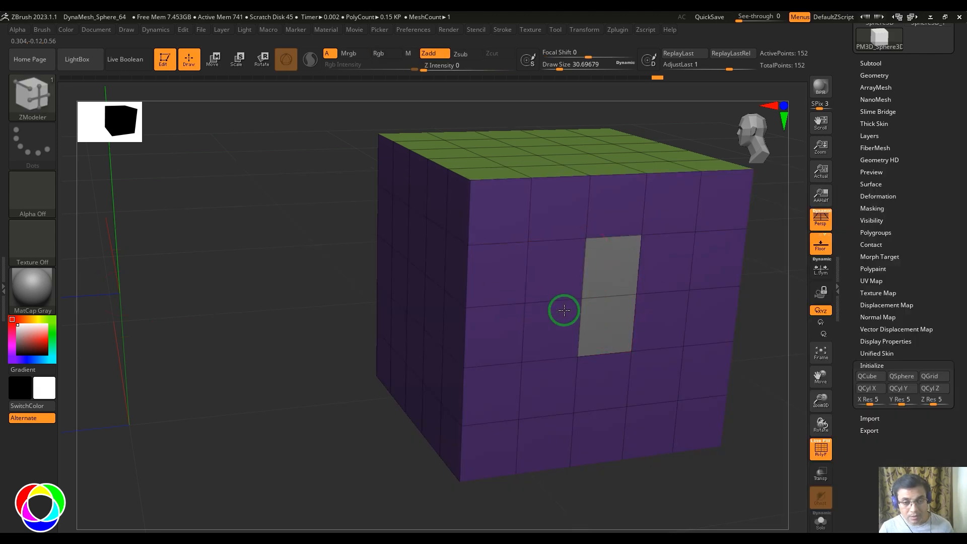
Rotate the whole cube with the transform gizmo so that it is tilted away from the world axes
{"action": "key", "text": "w"}
{"action": "left_click_drag", "start_coordinate": [365, 412], "coordinate": [398, 373], "text": "alt"}
{"action": "left_click_drag", "start_coordinate": [514, 257], "coordinate": [542, 244]}
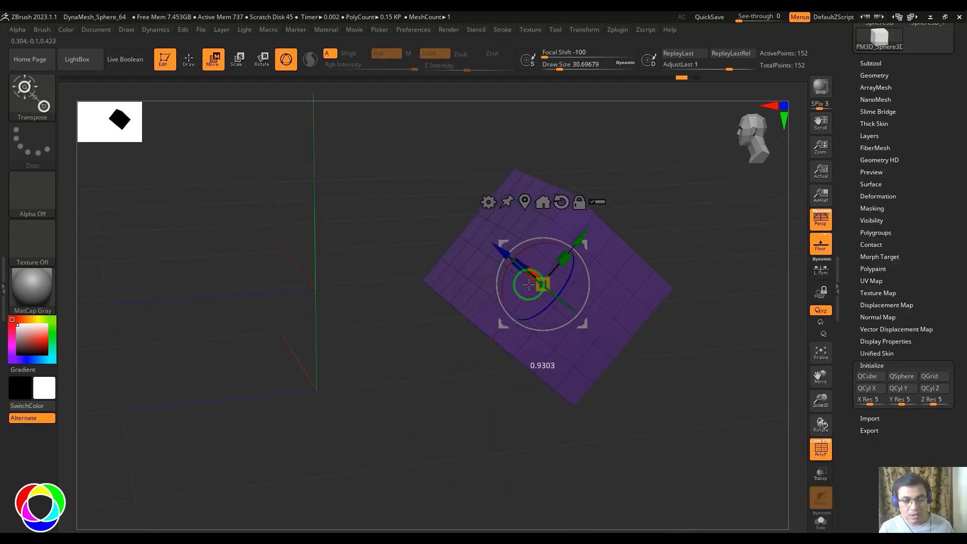
{"action": "left_click_drag", "start_coordinate": [525, 270], "coordinate": [554, 297]}
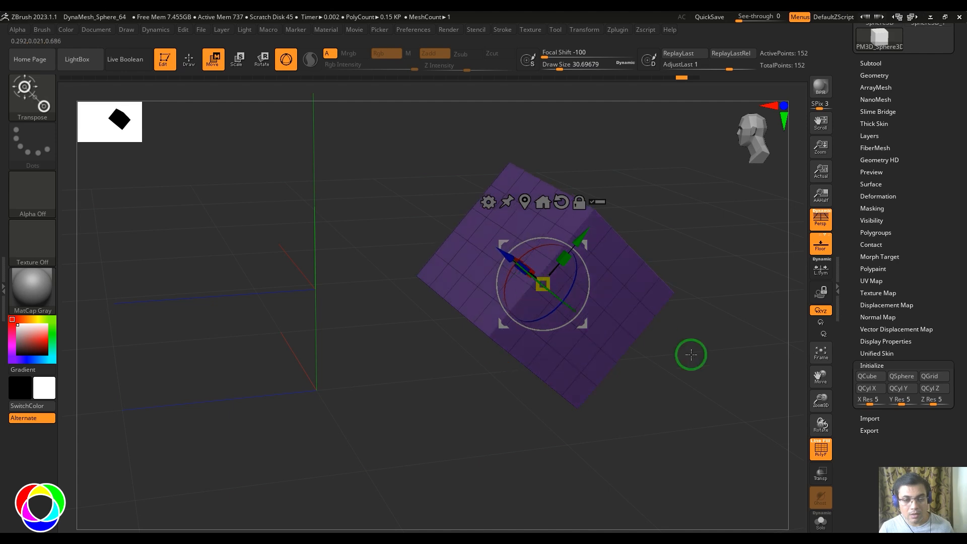
Return to the ZModeler brush and set the Spin polygon action to All Polygons around the Mesh Center
{"action": "key", "text": "b"}
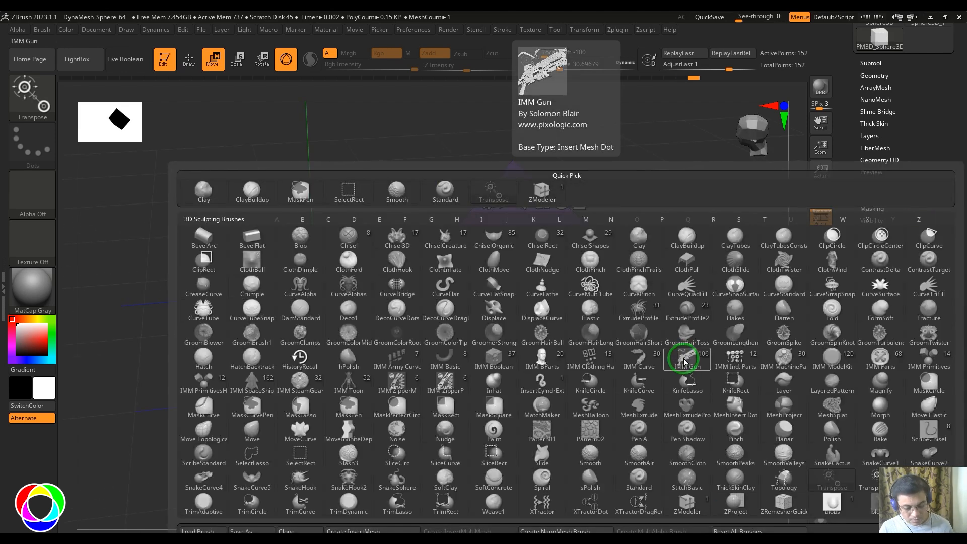
{"action": "key", "text": "Escape"}
{"action": "key", "text": "b"}
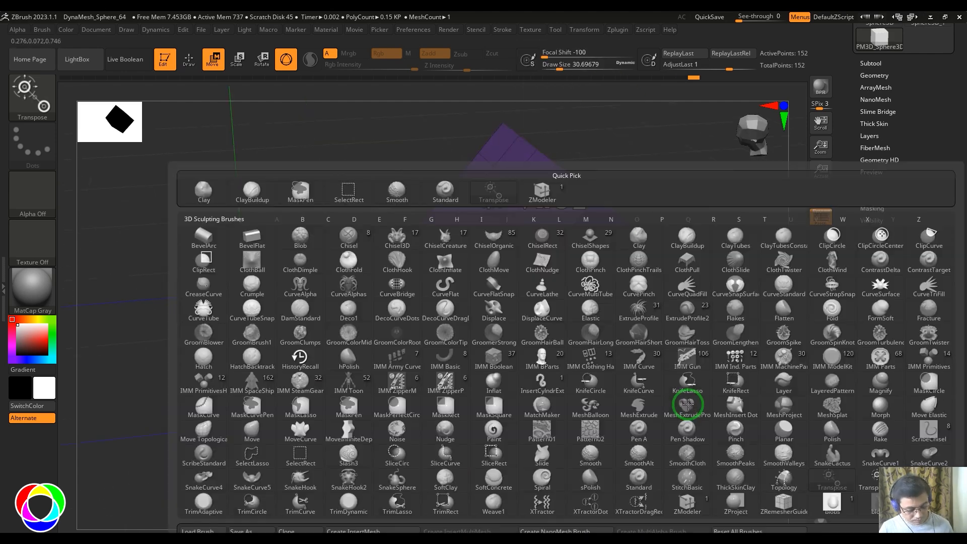
{"action": "key", "text": "z"}
{"action": "key", "text": "m"}
{"action": "key", "text": "space"}
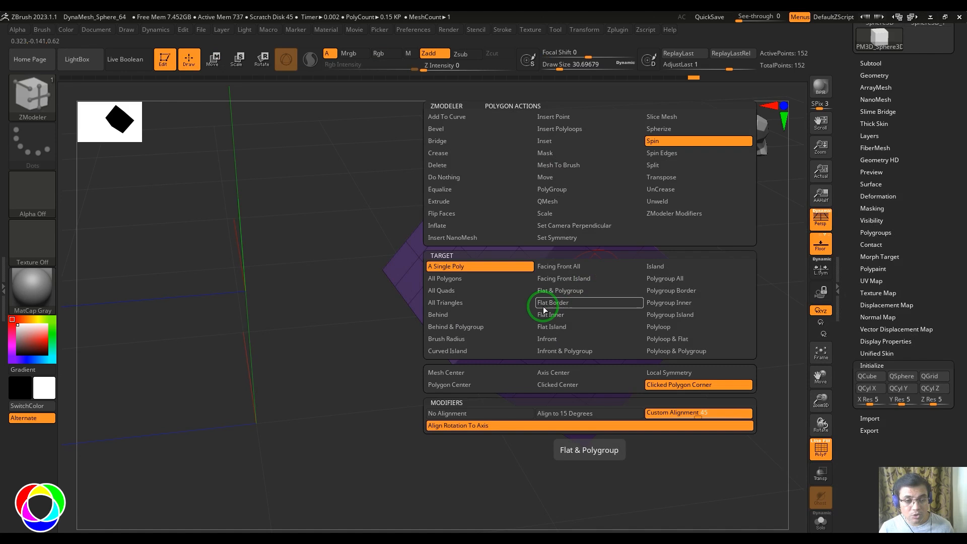
{"action": "left_click", "coordinate": [454, 278]}
{"action": "left_click", "coordinate": [485, 372]}
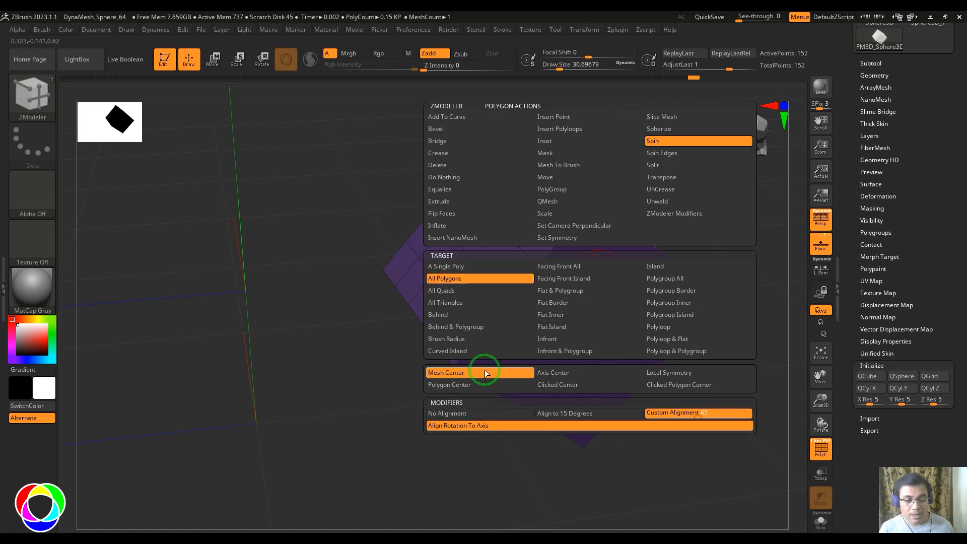
Try spinning the whole cube around its mesh center from different faces, and undo the spins
{"action": "mouse_move", "coordinate": [543, 294]}
{"action": "left_mouse_down"}
{"action": "mouse_move", "coordinate": [637, 297]}
{"action": "mouse_move", "coordinate": [654, 319]}
{"action": "mouse_move", "coordinate": [579, 285]}
{"action": "mouse_move", "coordinate": [557, 295]}
{"action": "left_mouse_up"}
{"action": "key", "text": "ctrl+z"}
{"action": "mouse_move", "coordinate": [703, 377]}
{"action": "left_mouse_down"}
{"action": "mouse_move", "coordinate": [732, 373]}
{"action": "mouse_move", "coordinate": [724, 371]}
{"action": "left_mouse_up"}
{"action": "left_click_drag", "start_coordinate": [603, 258], "coordinate": [641, 348]}
{"action": "key", "text": "ctrl+z"}
Toggle the Align Rotation To Axis modifier, try spinning all polygons from the purple side face, and undo the spin
{"action": "key", "text": "space"}
{"action": "left_click", "coordinate": [453, 424]}
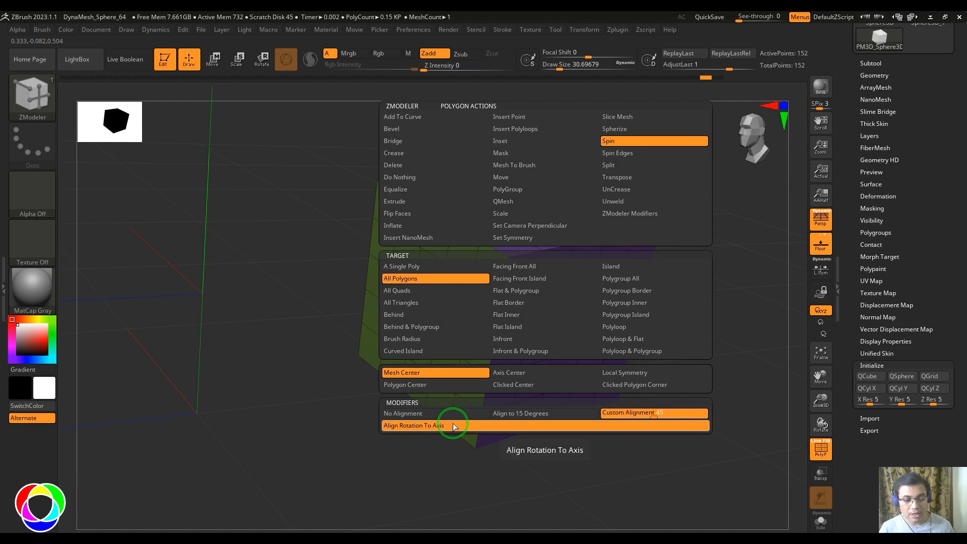
{"action": "left_click_drag", "start_coordinate": [558, 287], "coordinate": [697, 277]}
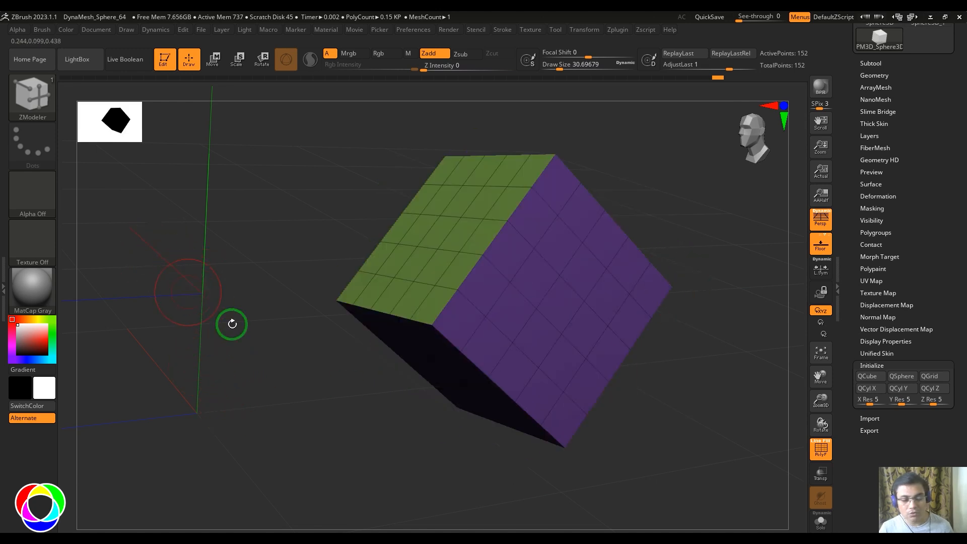
{"action": "key", "text": "ctrl+z"}
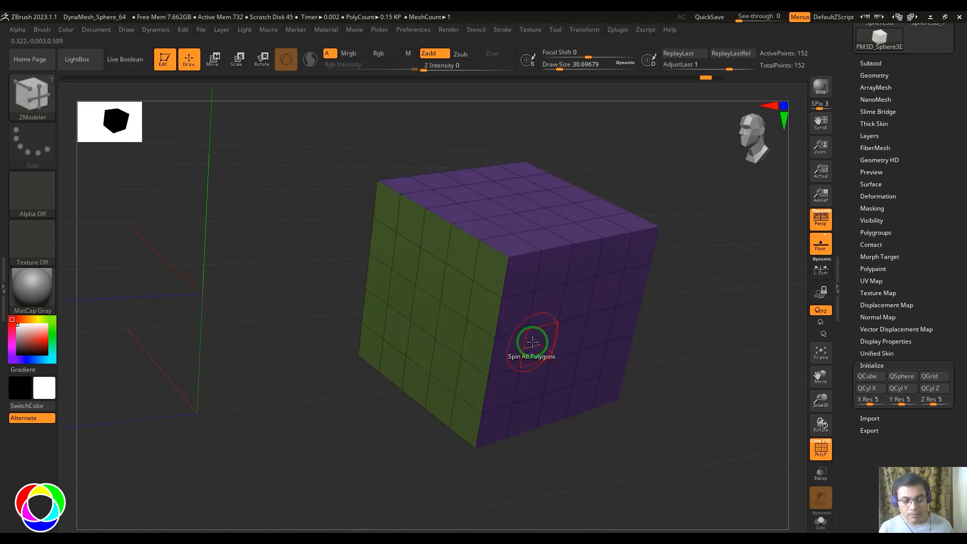
Try more spins of the whole cube from the purple side face to compare the alignment, undoing the rotation
{"action": "key", "text": "space"}
{"action": "left_click", "coordinate": [207, 261]}
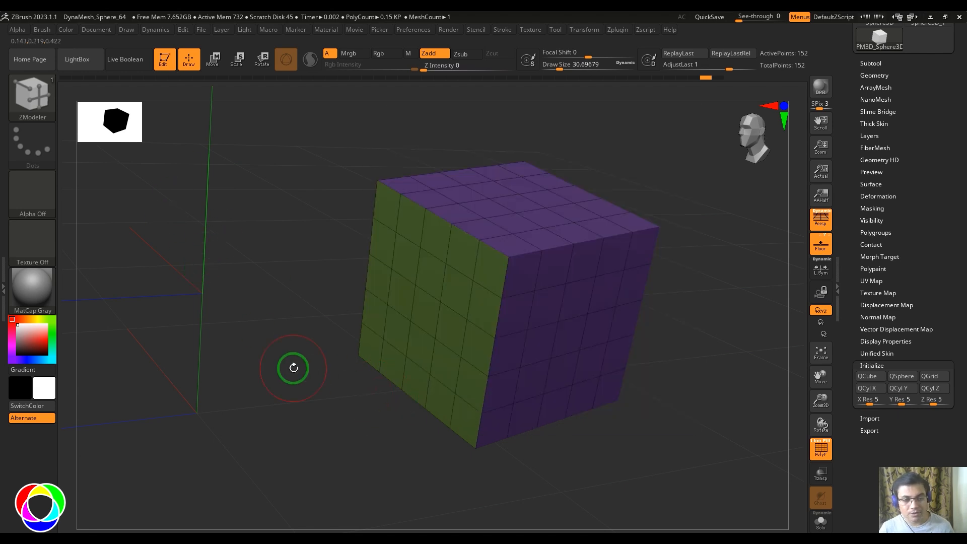
{"action": "left_click_drag", "start_coordinate": [596, 255], "coordinate": [691, 289]}
{"action": "key", "text": "ctrl+z"}
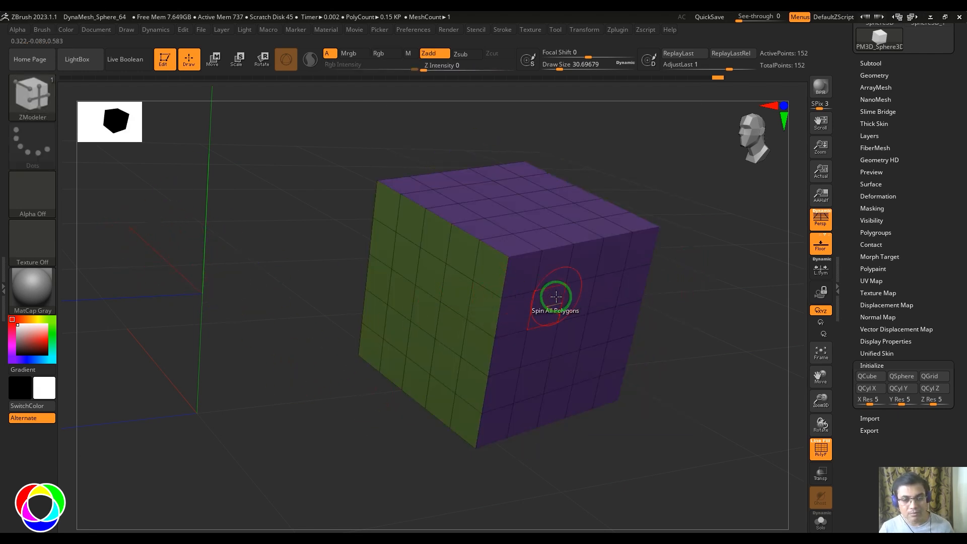
{"action": "key", "text": "space"}
{"action": "left_click_drag", "start_coordinate": [546, 295], "coordinate": [602, 245]}
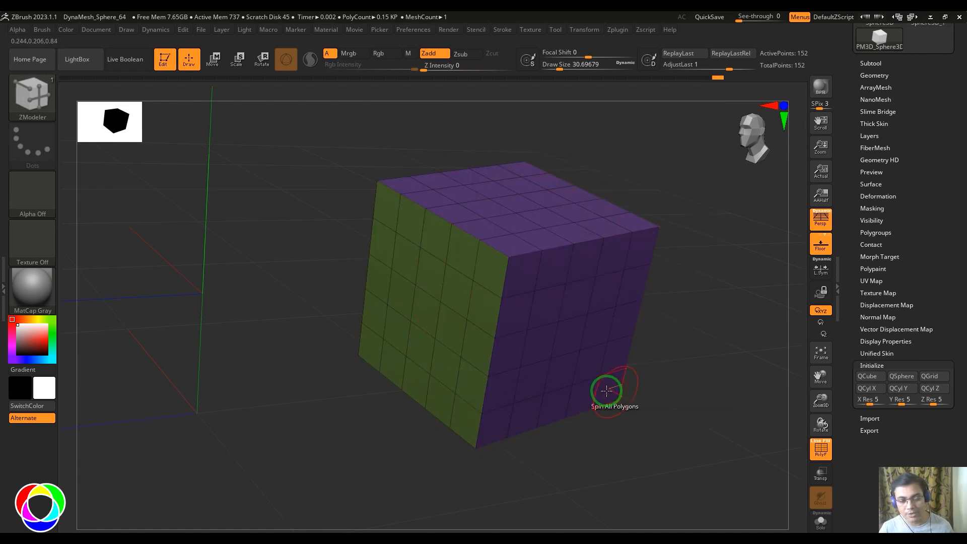
Rotate the whole cube with the transform gizmo to change its tilt relative to the world axes
{"action": "key", "text": "w"}
{"action": "left_click_drag", "start_coordinate": [505, 331], "coordinate": [524, 305]}
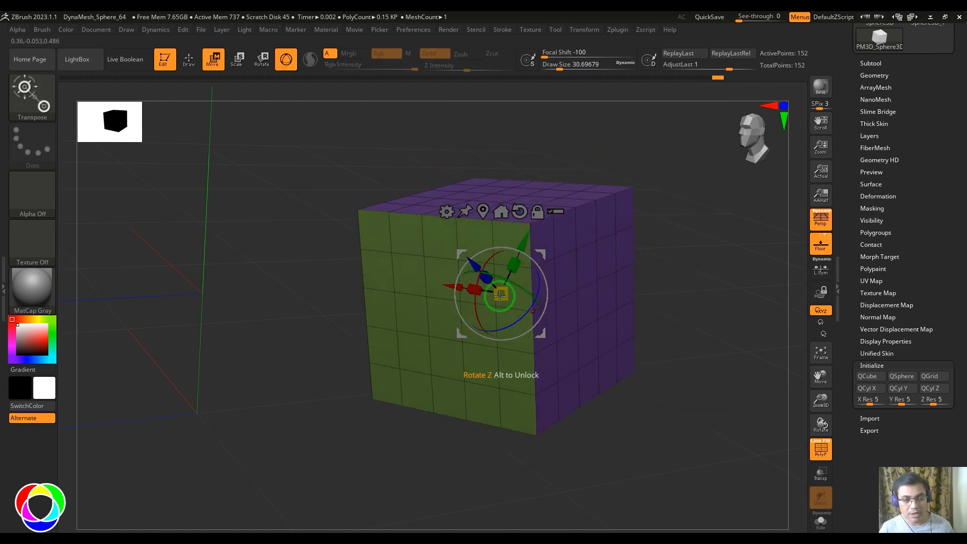
{"action": "left_click_drag", "start_coordinate": [491, 276], "coordinate": [503, 286]}
{"action": "left_click_drag", "start_coordinate": [654, 356], "coordinate": [647, 356]}
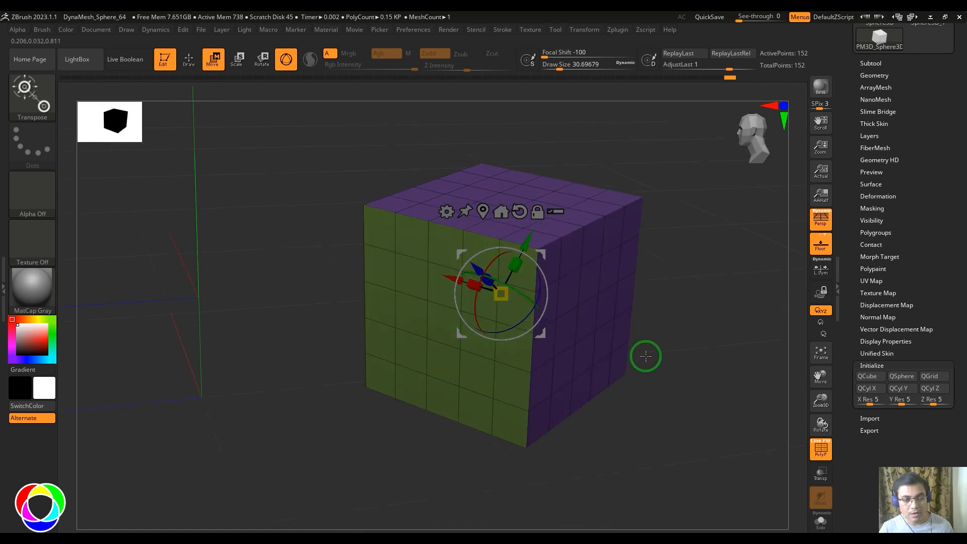
Return to the ZModeler brush and try spinning all polygons of the reoriented cube from its purple side face
{"action": "key", "text": "b"}
{"action": "key", "text": "z"}
{"action": "key", "text": "m"}
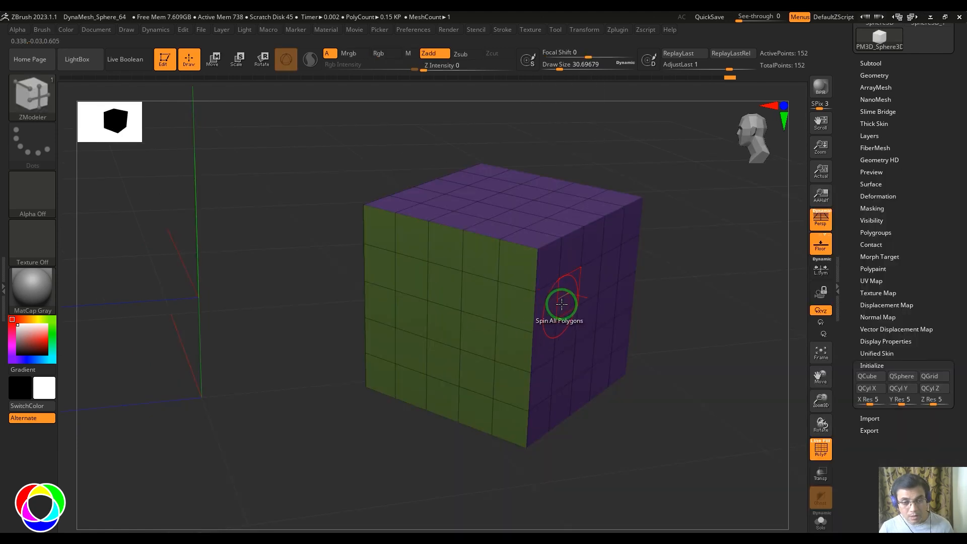
{"action": "key", "text": "space"}
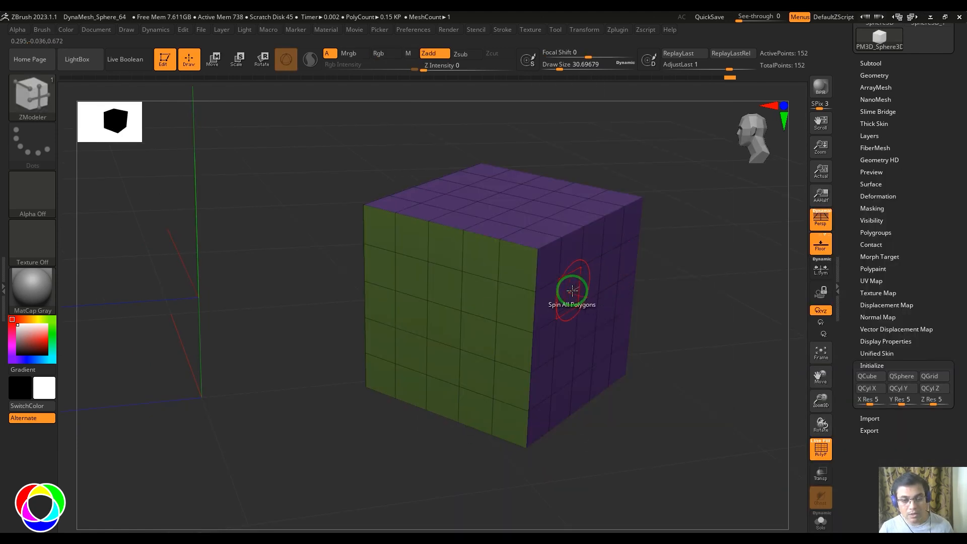
{"action": "left_click_drag", "start_coordinate": [600, 251], "coordinate": [654, 159]}
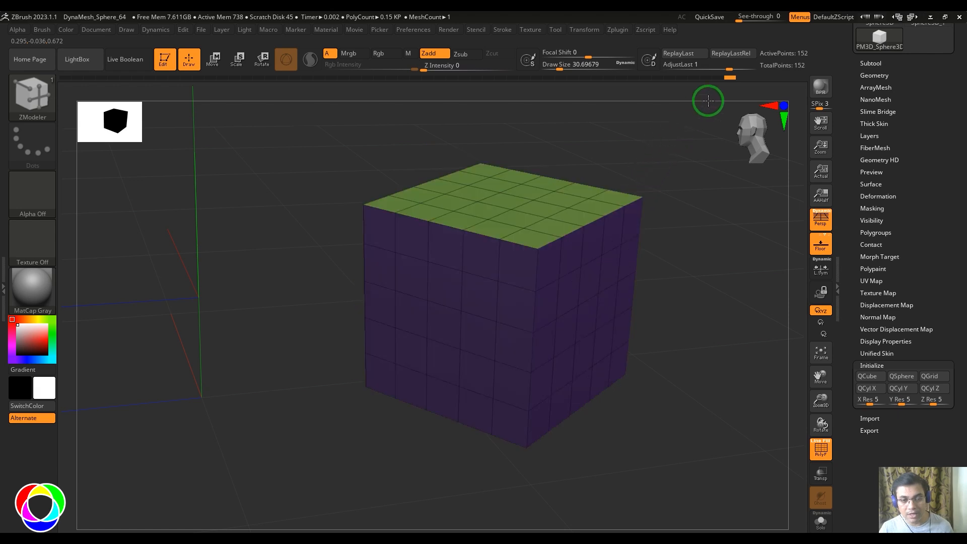
{"action": "left_click_drag", "start_coordinate": [595, 296], "coordinate": [666, 167]}
Toggle the Align Rotation To Axis modifier and try spinning the reoriented cube again
{"action": "key", "text": "space"}
{"action": "left_click", "coordinate": [493, 426]}
{"action": "left_click_drag", "start_coordinate": [640, 231], "coordinate": [604, 302]}
{"action": "key", "text": "space"}
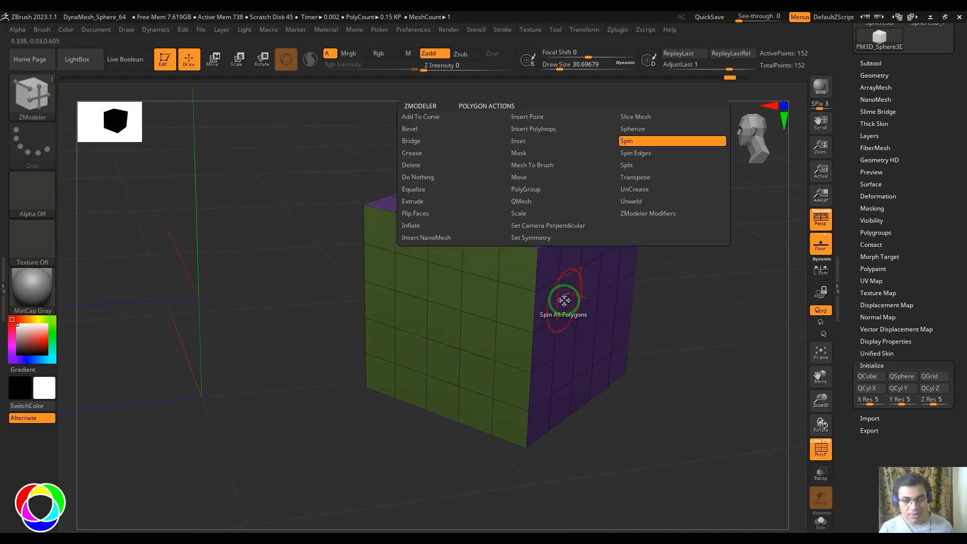